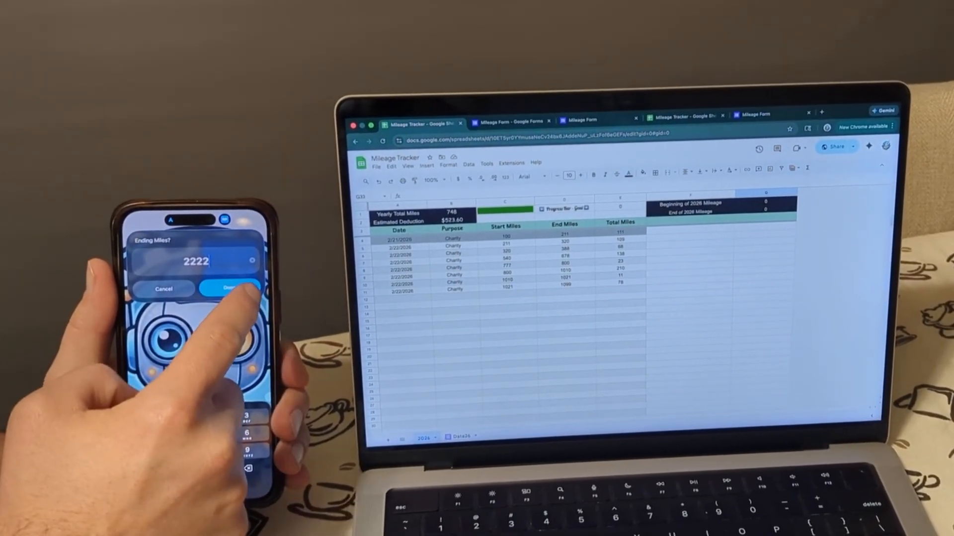
pyautogui.click(226, 286)
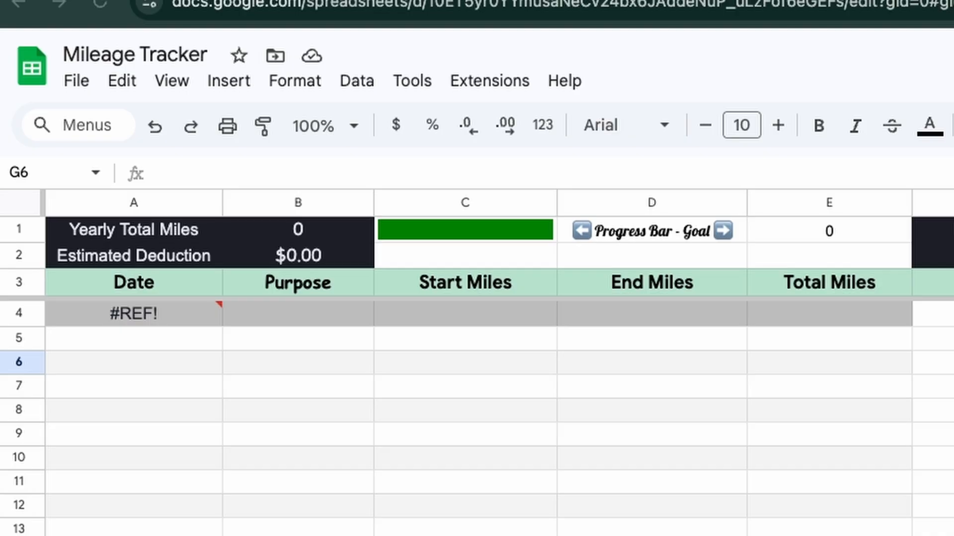
pyautogui.click(201, 57)
pyautogui.moveTo(201, 56); pyautogui.dragTo(65, 54)
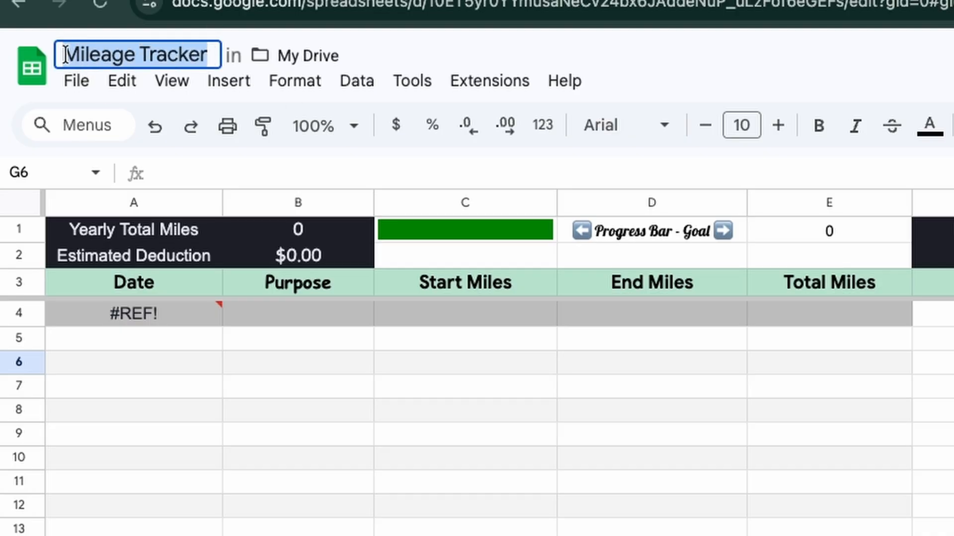
pyautogui.click(206, 55)
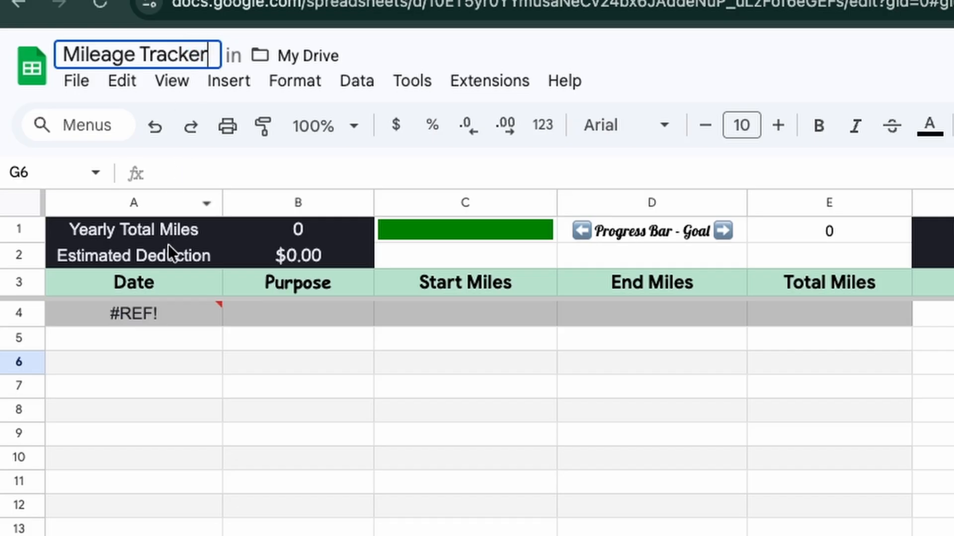
pyautogui.moveTo(179, 320)
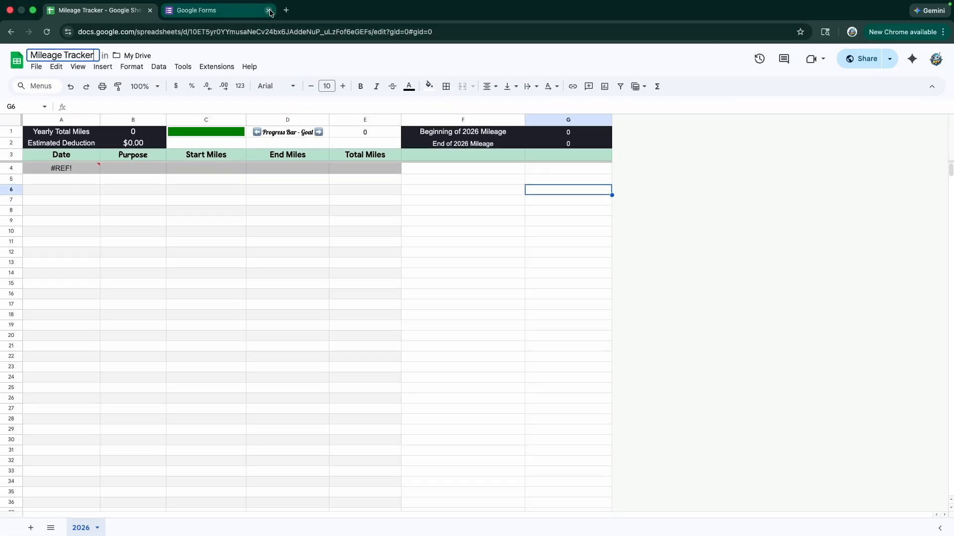
pyautogui.click(269, 10)
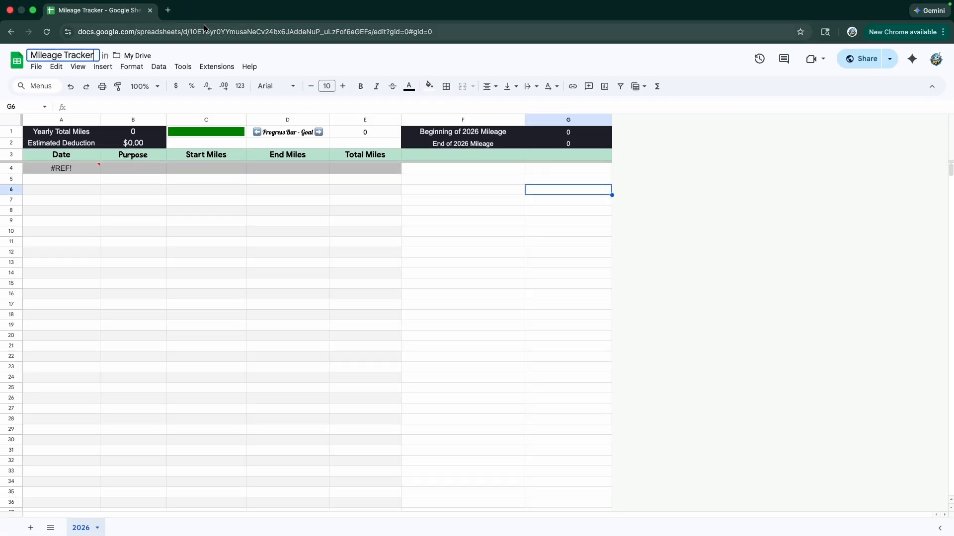
pyautogui.click(183, 69)
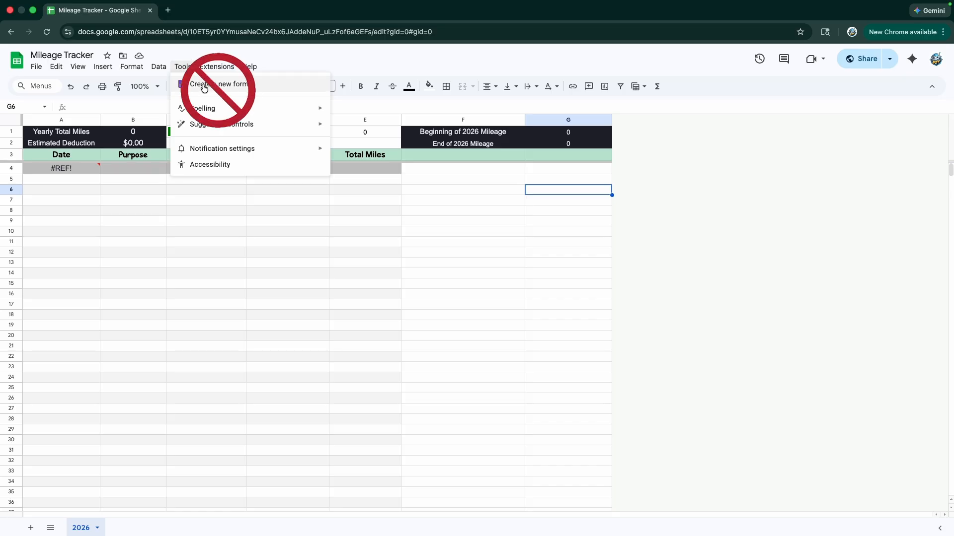
pyautogui.click(186, 56)
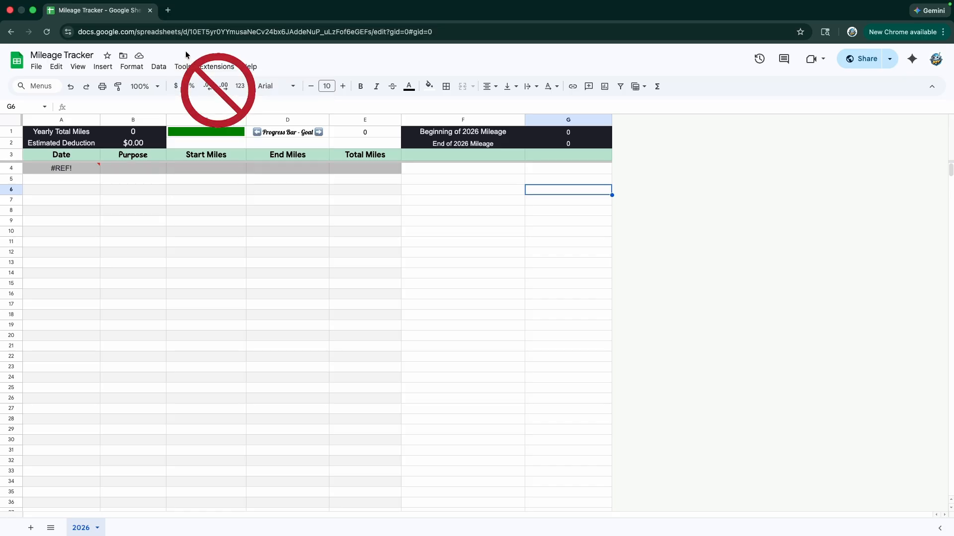
# - Open Google Forms at docs.google.com/forms in a new browser tab and create a blank form
pyautogui.click(168, 10)
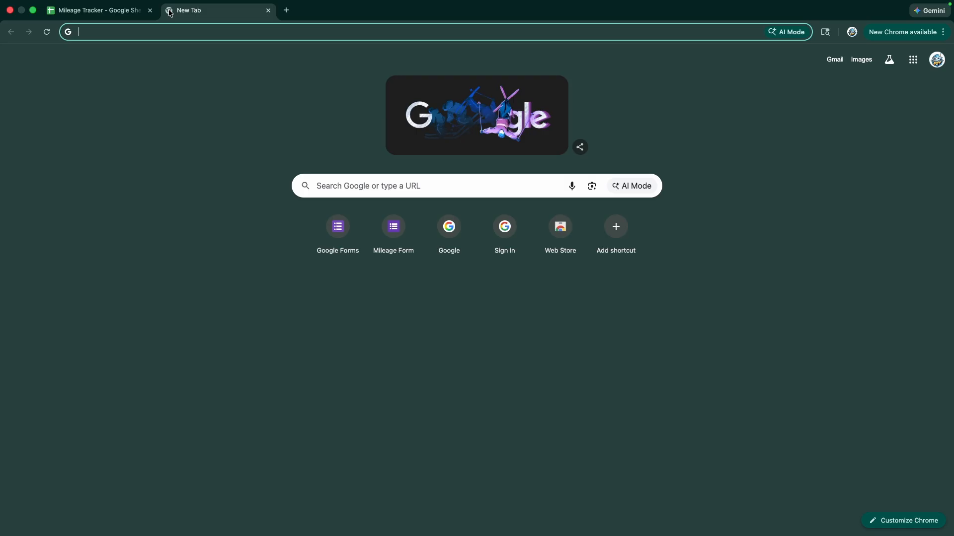
pyautogui.write('docs.google.com/forms')
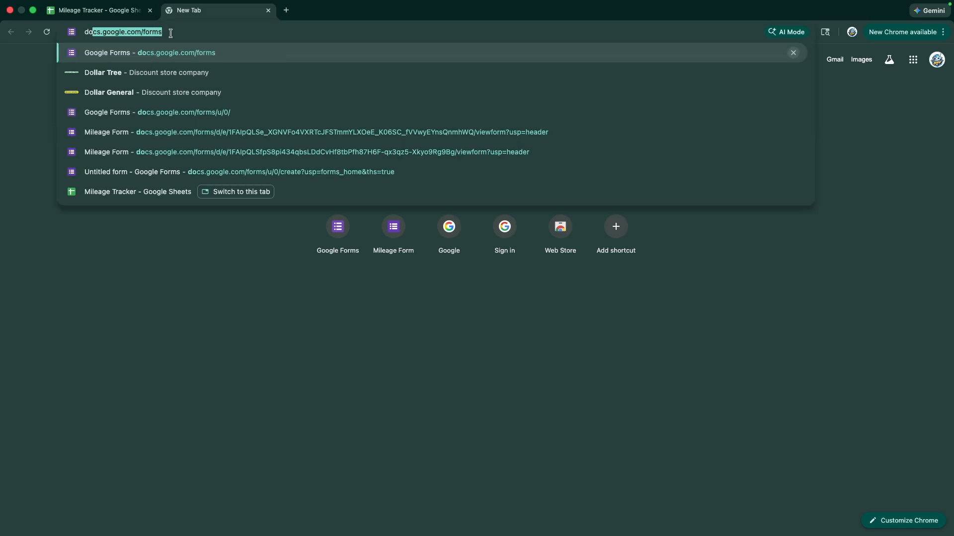
pyautogui.press('Return')
pyautogui.click(222, 137)
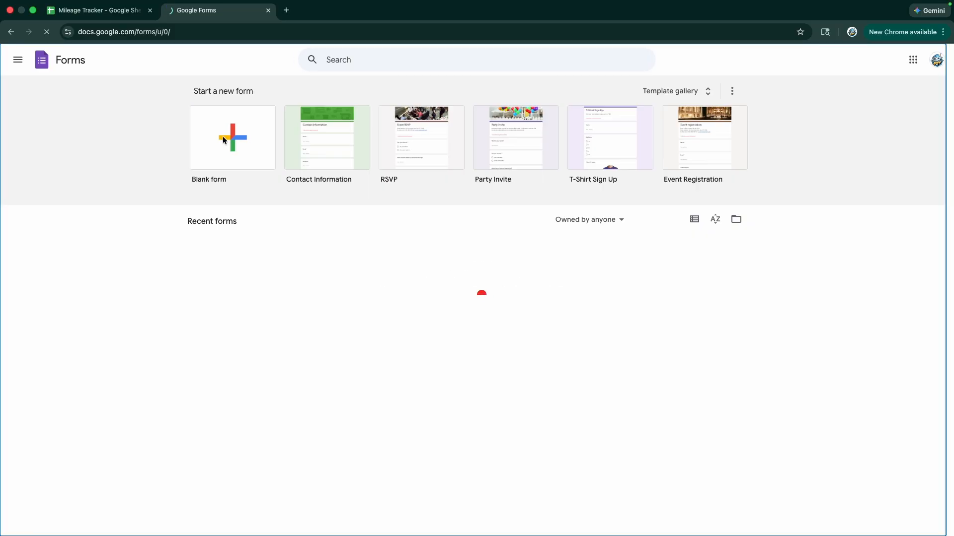
# - Title the blank form "Mileage Form" in italics and give the form file the same name
pyautogui.moveTo(385, 130); pyautogui.dragTo(298, 128)
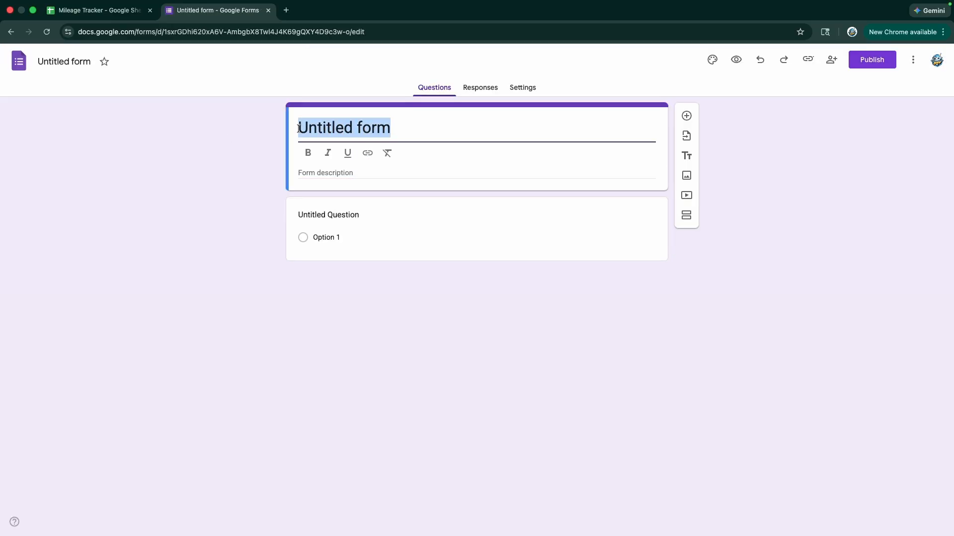
pyautogui.hotkey('ctrl', 'i')
pyautogui.write('Mileage Form')
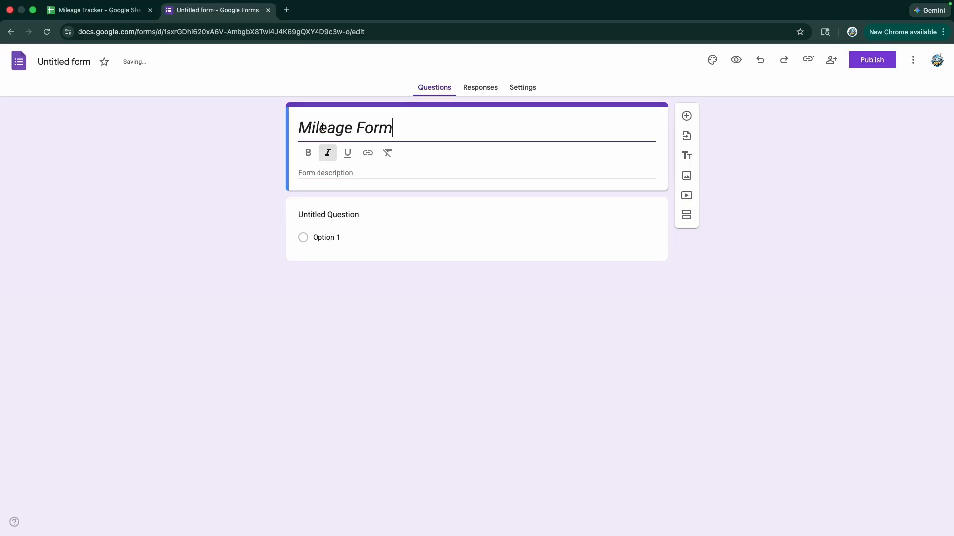
pyautogui.click(78, 63)
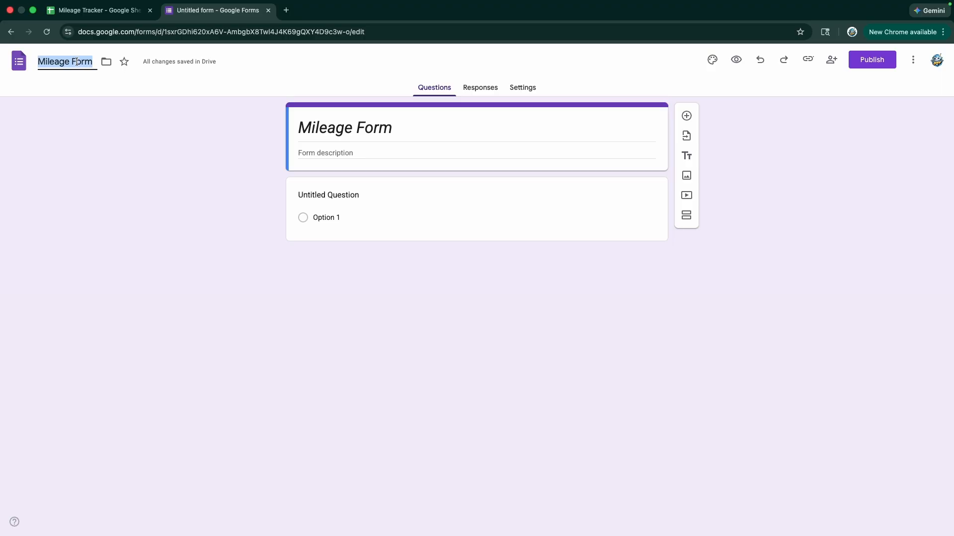
# - Make the first question an italic "Purpose" dropdown with "Charity" as its only option
pyautogui.click(328, 194)
pyautogui.press('BackSpace')
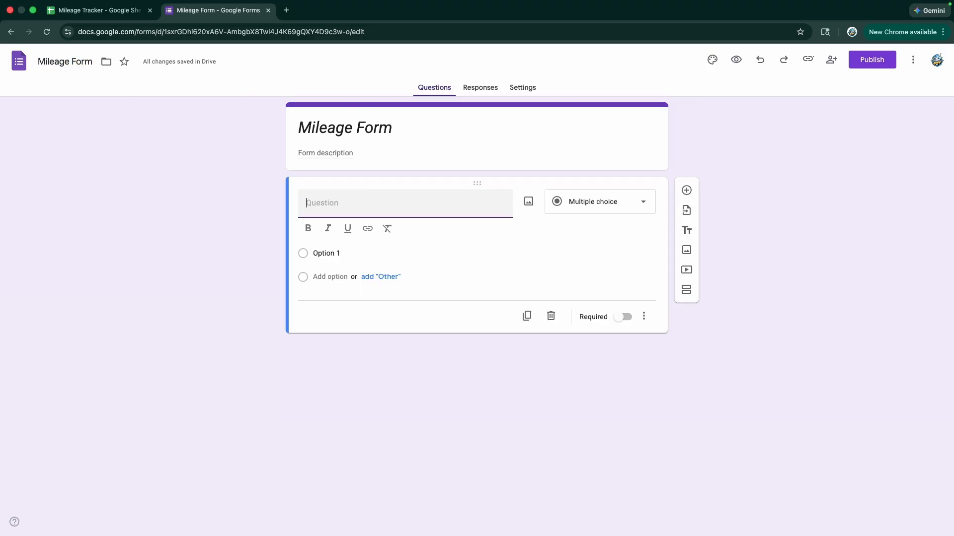
pyautogui.hotkey('ctrl', 'i')
pyautogui.write('Purpose')
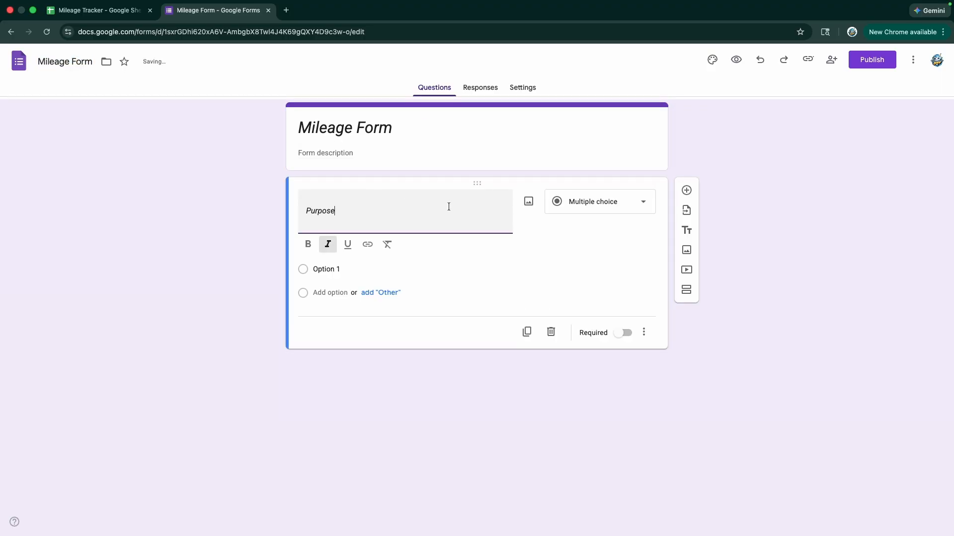
pyautogui.click(641, 203)
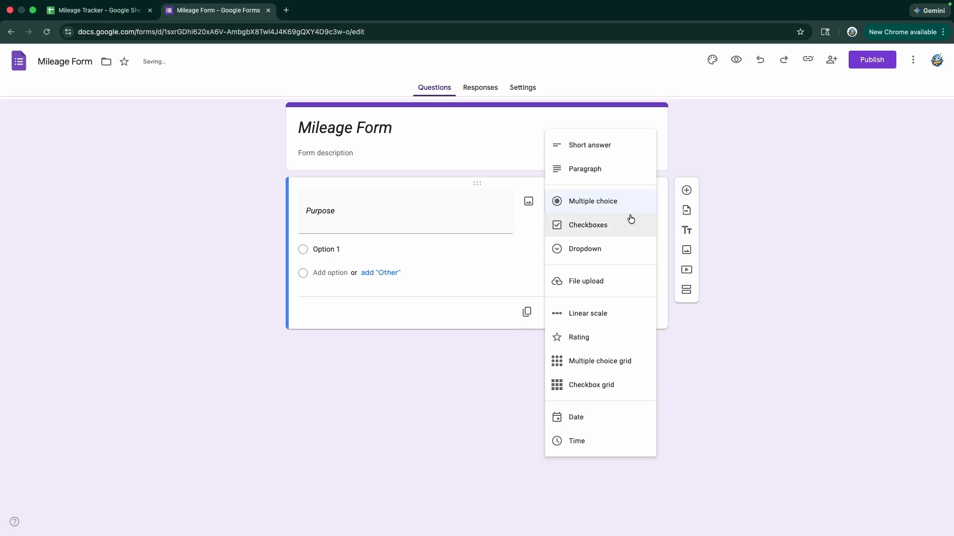
pyautogui.click(599, 253)
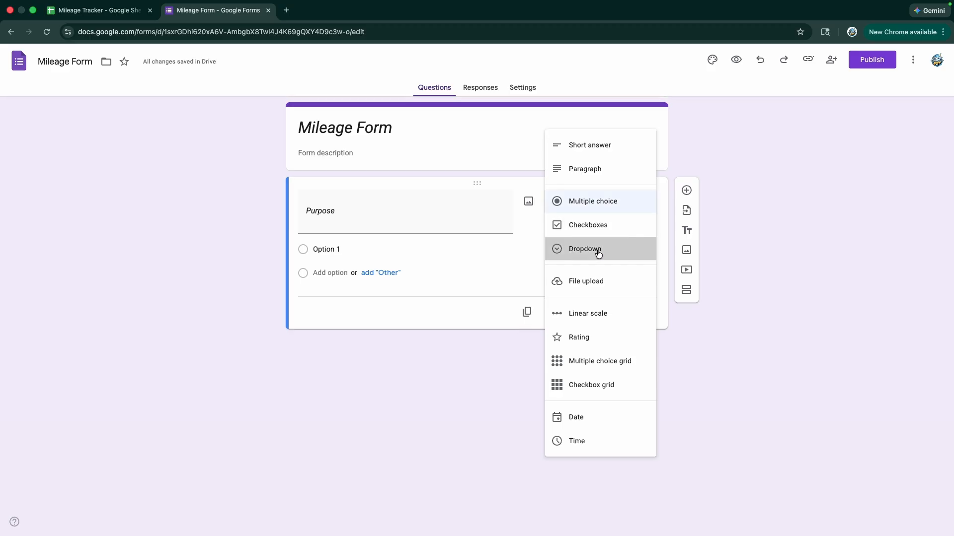
pyautogui.click(340, 248)
pyautogui.write('Charity')
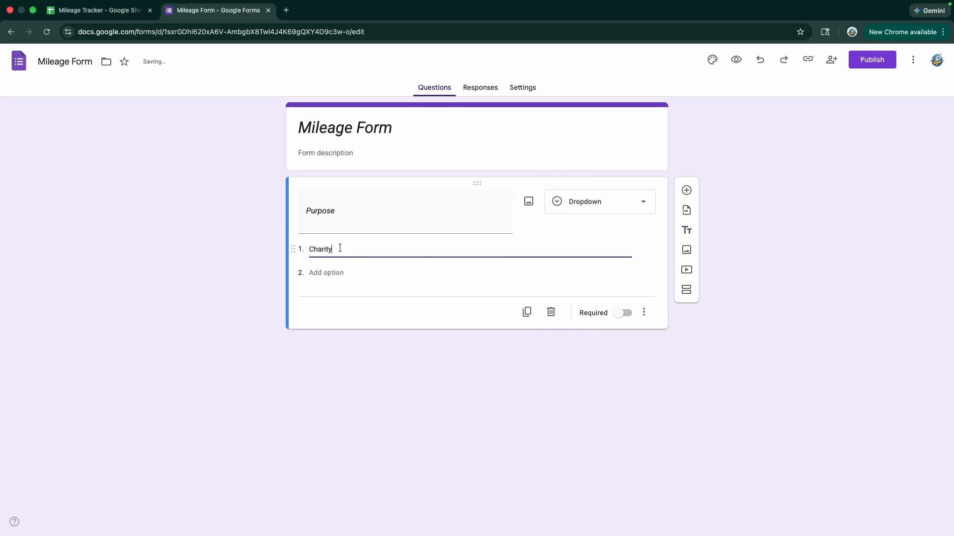
# - Add two short-answer questions below Purpose, titled "Start Mileage" and "End Mileage"
pyautogui.click(687, 191)
pyautogui.write('Start Mileage')
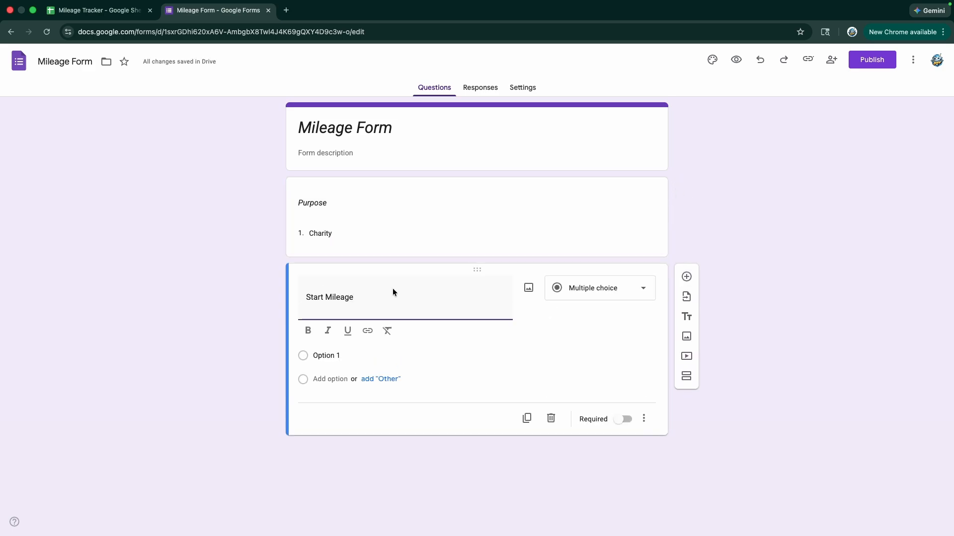
pyautogui.click(686, 277)
pyautogui.write('End Mileage')
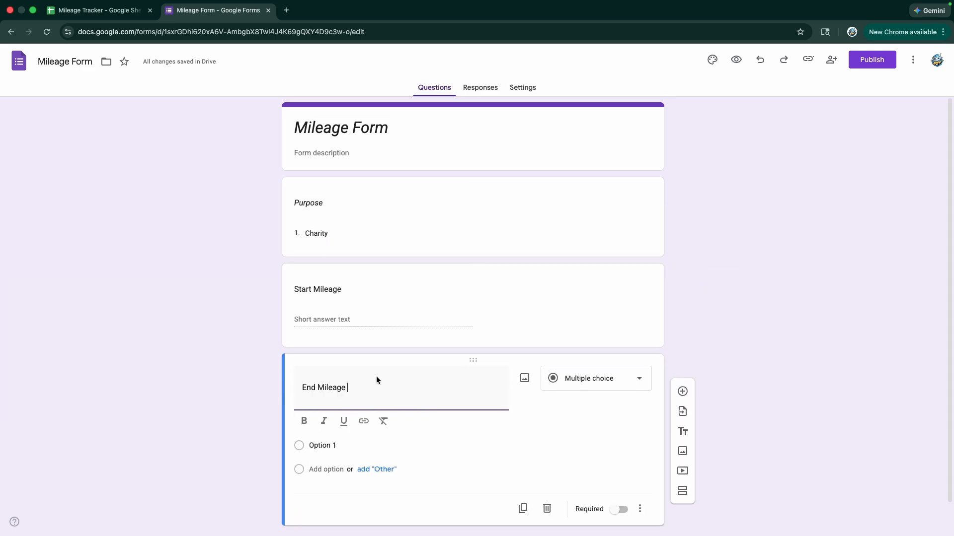
# - Publish the form and link its responses to the existing Mileage Tracker spreadsheet
pyautogui.click(871, 59)
pyautogui.click(571, 211)
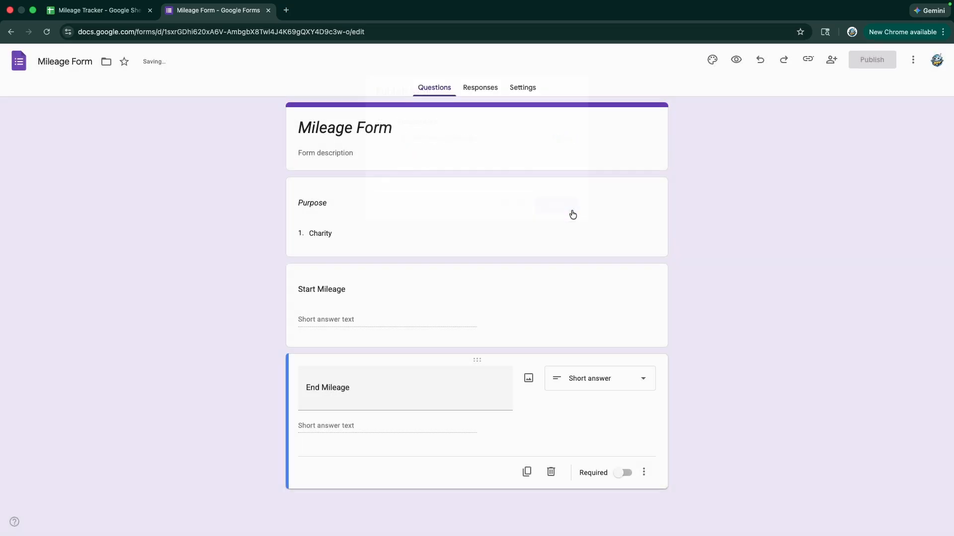
pyautogui.click(484, 92)
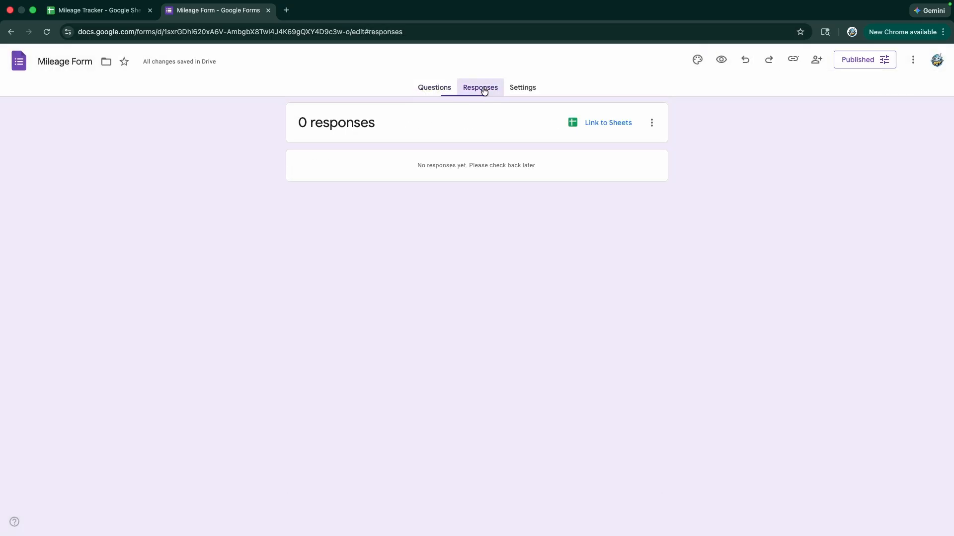
pyautogui.click(605, 125)
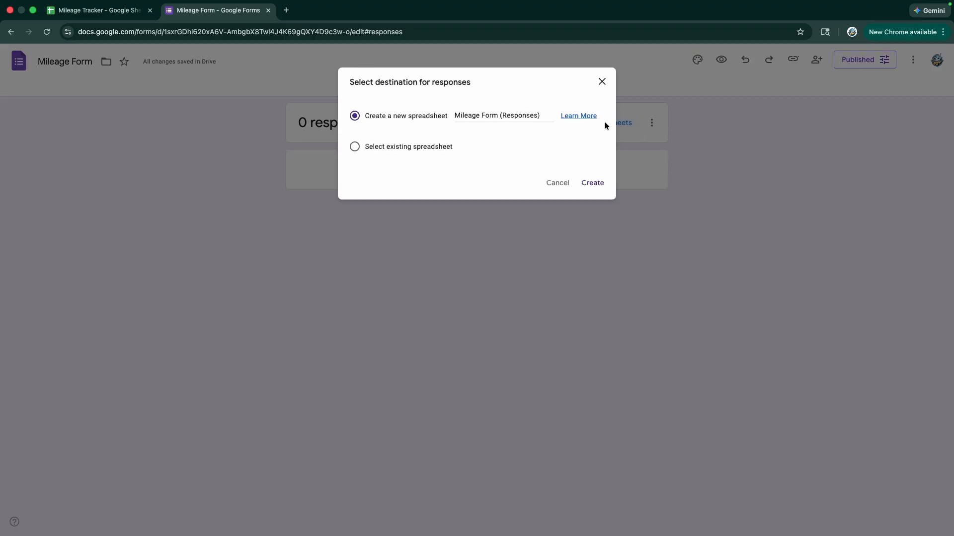
pyautogui.click(355, 150)
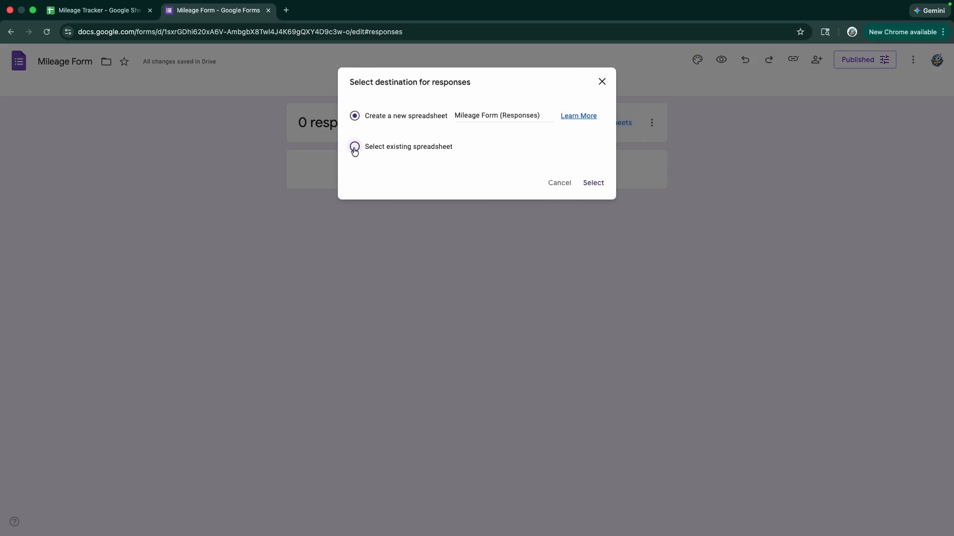
pyautogui.click(593, 184)
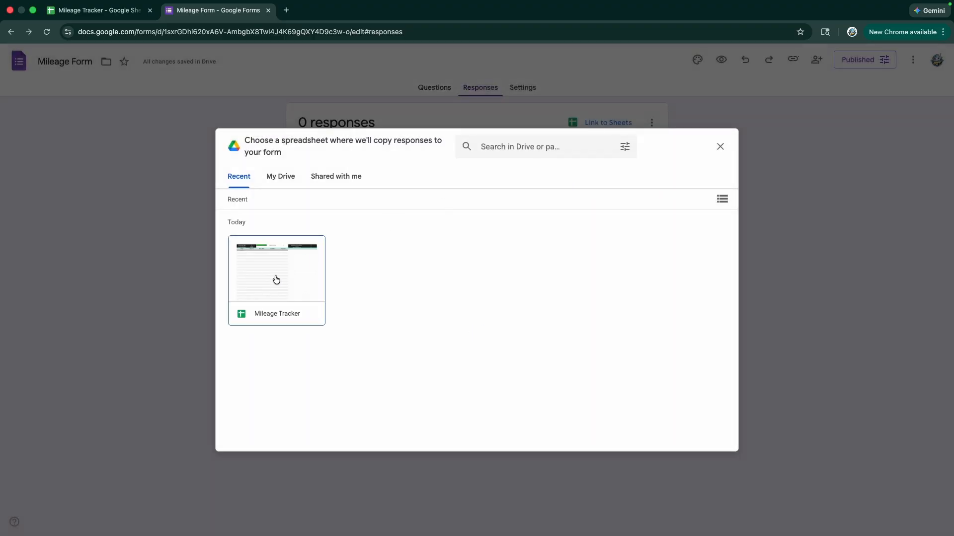
pyautogui.click(275, 279)
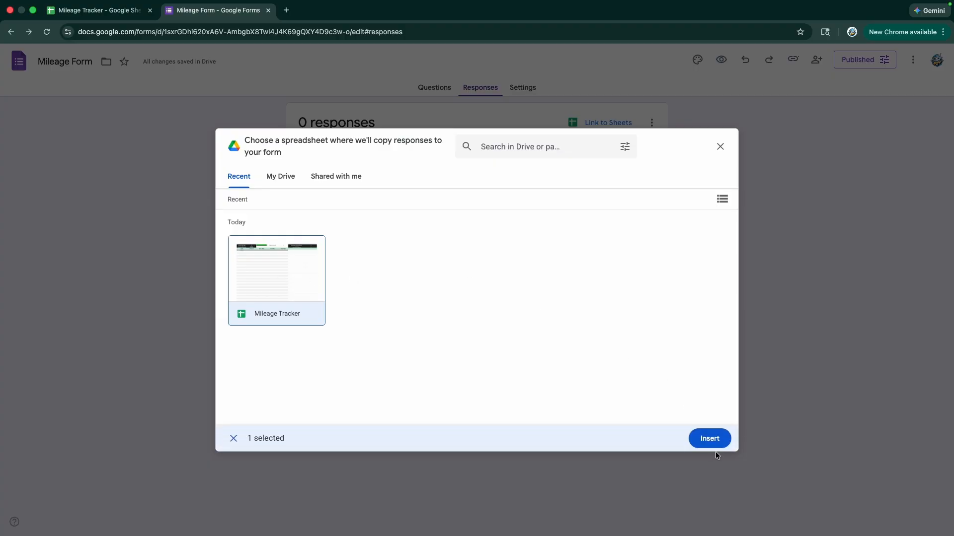
pyautogui.click(708, 439)
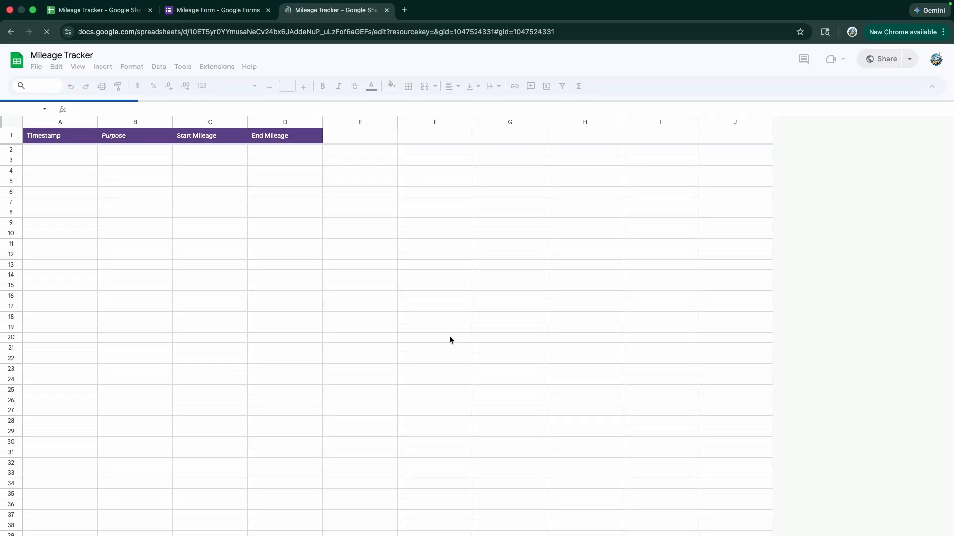
# - Rename the form responses sheet in the Mileage Tracker spreadsheet as Data26
pyautogui.rightClick(121, 530)
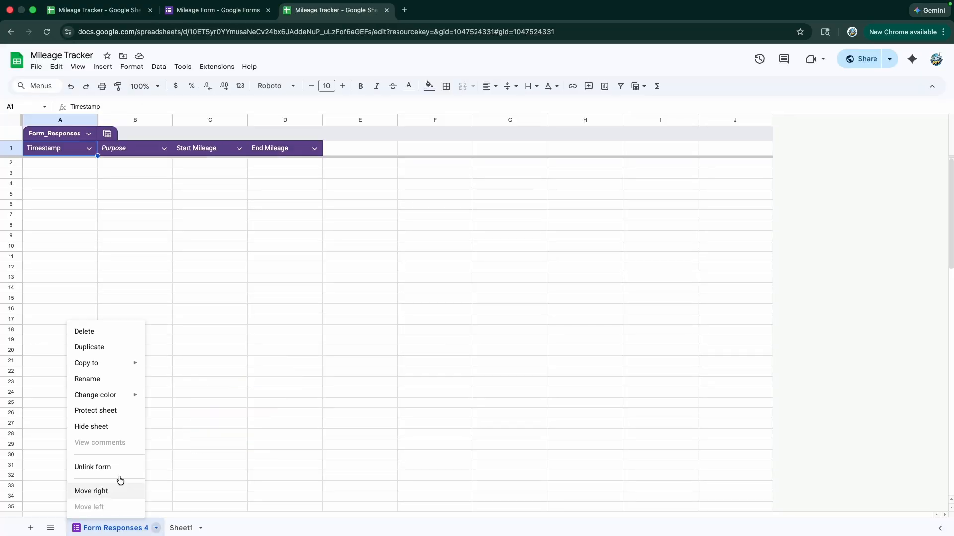
pyautogui.click(107, 379)
pyautogui.press('BackSpace')
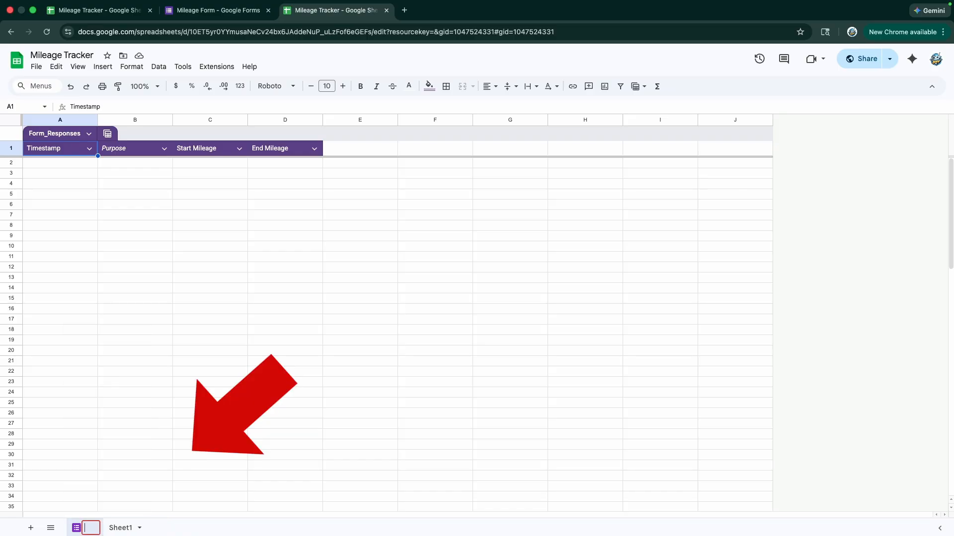
pyautogui.write('Data26')
pyautogui.press('Return')
# - Rename Sheet1 as 2026 and move it in front of the Data26 sheet
pyautogui.rightClick(150, 528)
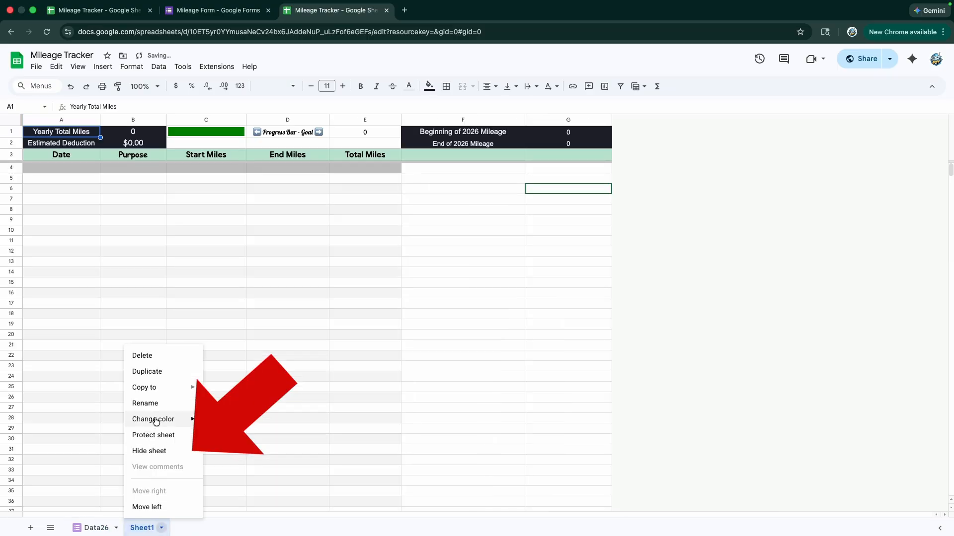
pyautogui.click(145, 403)
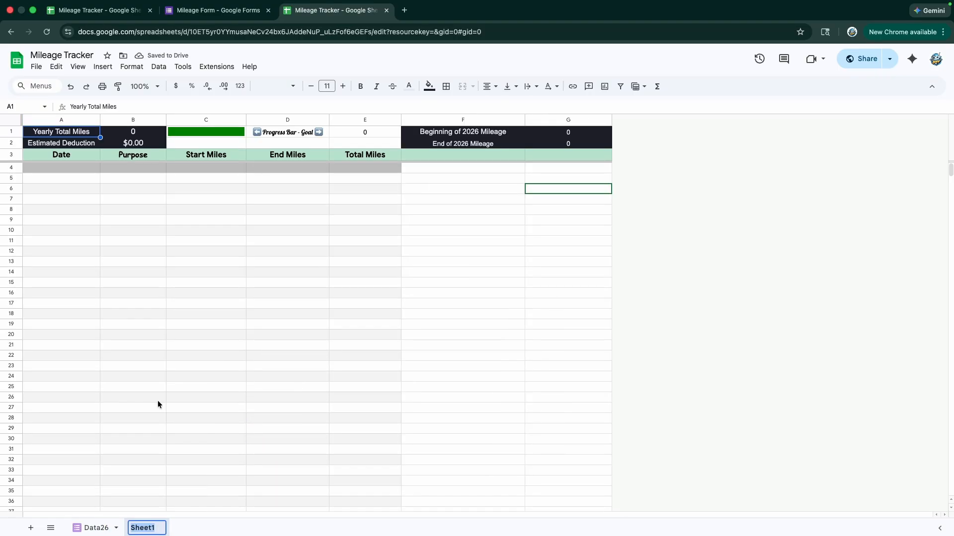
pyautogui.write('2026')
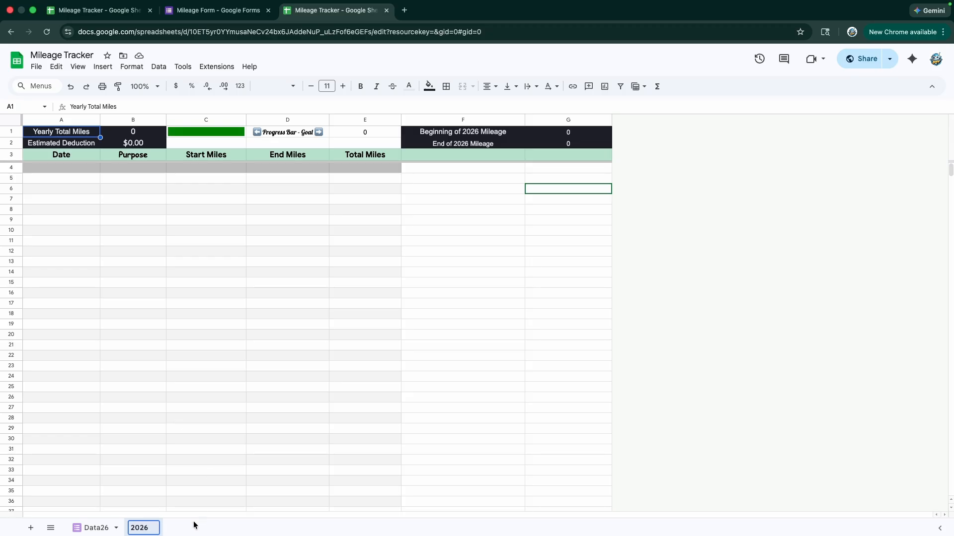
pyautogui.press('Return')
pyautogui.moveTo(145, 526); pyautogui.dragTo(89, 523)
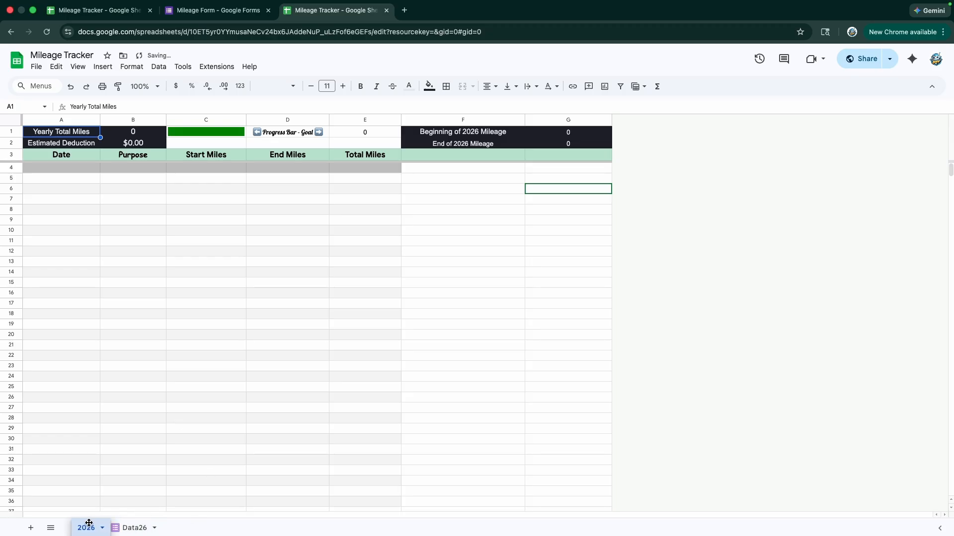
# - Return to Mileage Form in Google Forms and copy its full, unshortened responder link
pyautogui.click(214, 10)
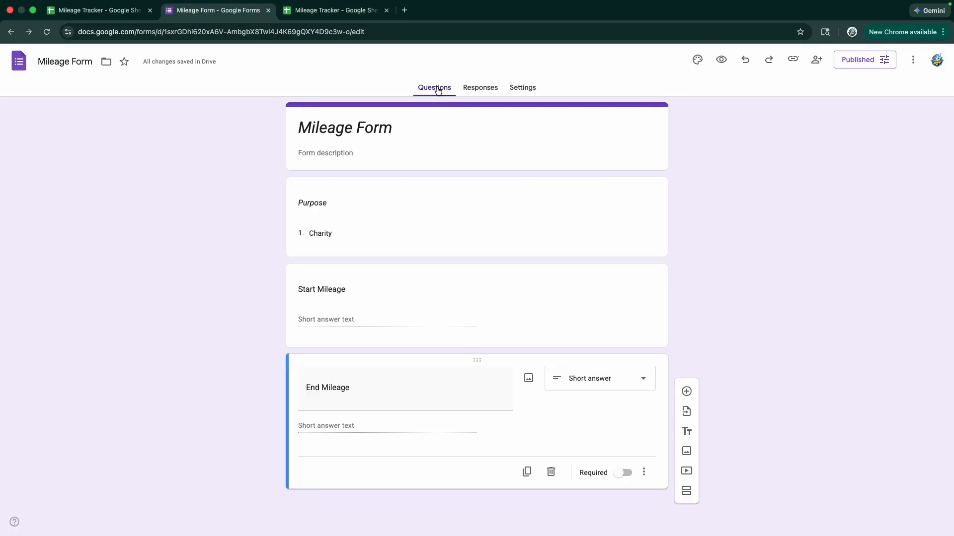
pyautogui.click(793, 59)
pyautogui.click(923, 124)
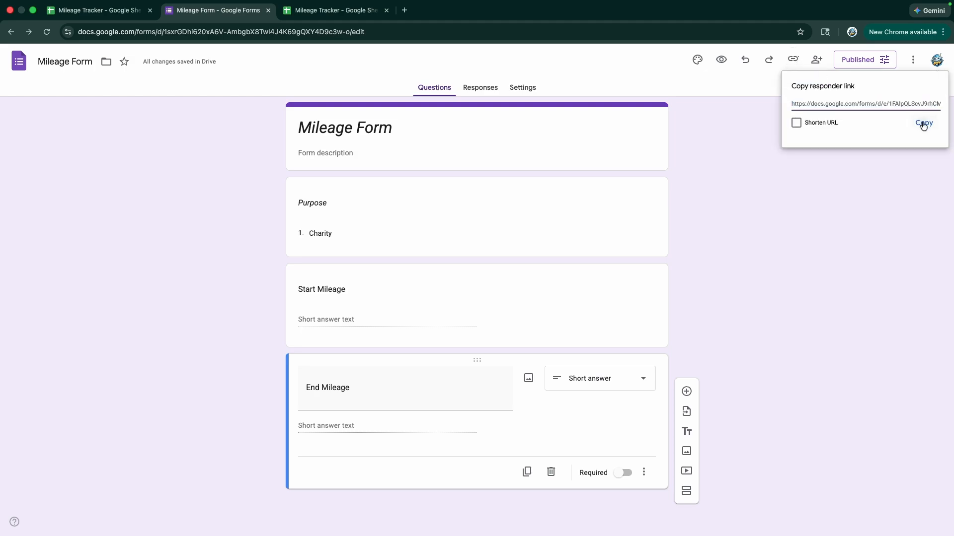
# - Open the form's copied responder link in a new browser tab
pyautogui.hotkey('ctrl', 't')
pyautogui.hotkey('ctrl', 'v')
pyautogui.press('Return')
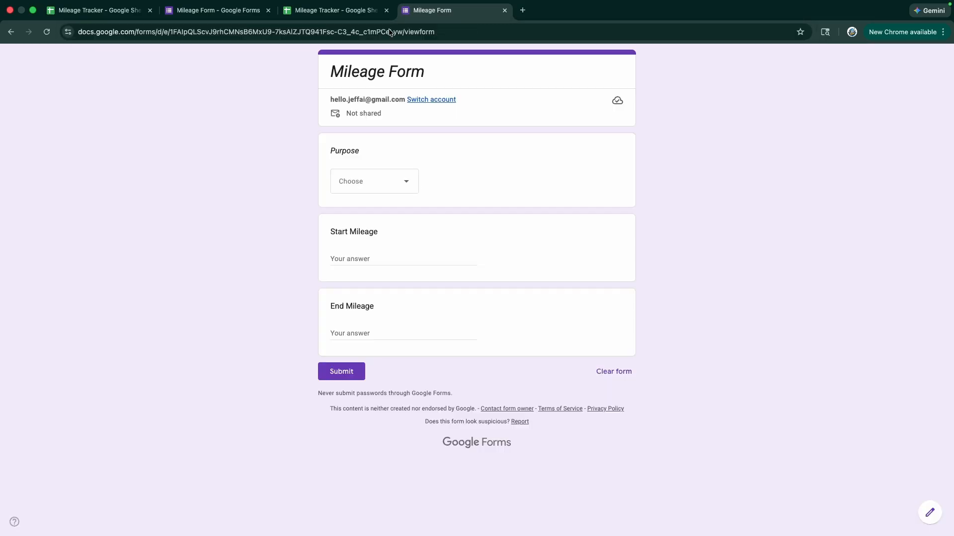
# - Submit a test response with Purpose Charity, Start Mileage 100 and End Mileage 200, and check the 2026 sheet in Mileage Tracker
pyautogui.click(406, 181)
pyautogui.click(347, 213)
pyautogui.press('Tab')
pyautogui.write('100')
pyautogui.press('Tab')
pyautogui.write('200')
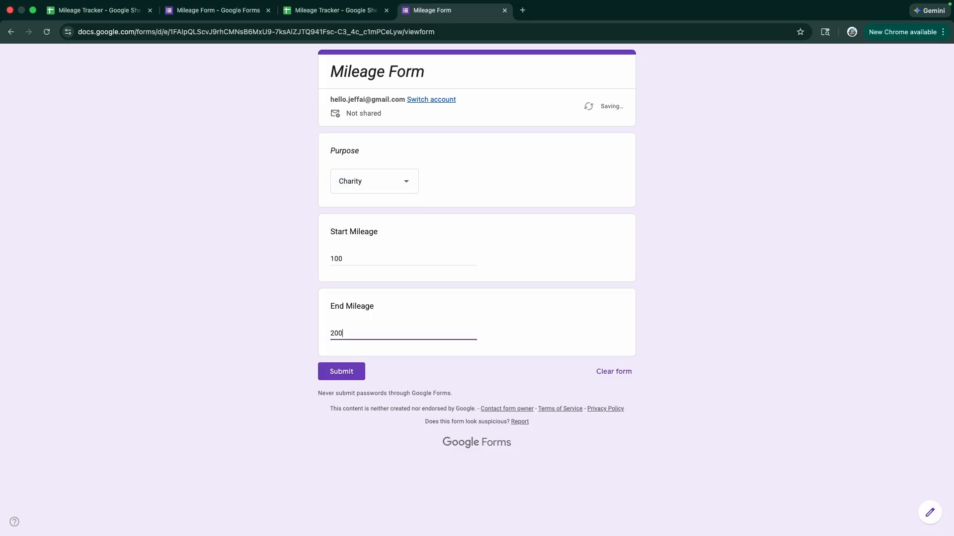
pyautogui.click(357, 380)
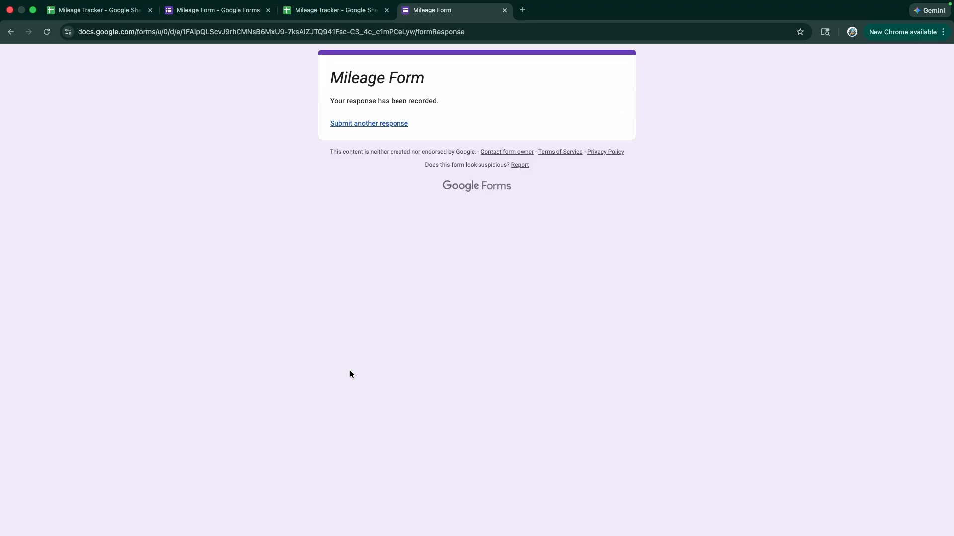
pyautogui.hotkey('ctrl', 'shift', 'Tab')
pyautogui.click(85, 528)
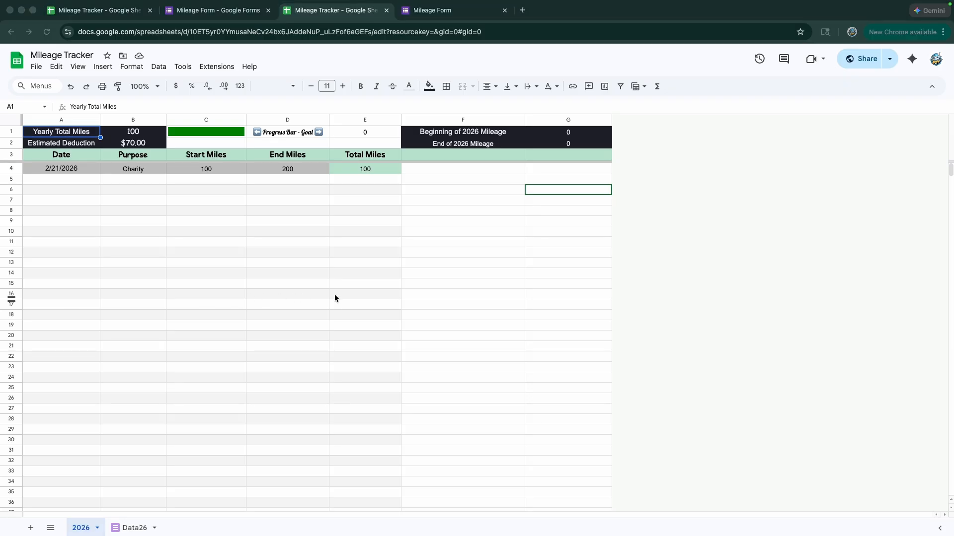
# - Switch to Finder, close the Miles folder window, and open the Starting shortcut in Shortcuts to view its actions
pyautogui.hotkey('ctrl', 'Left')
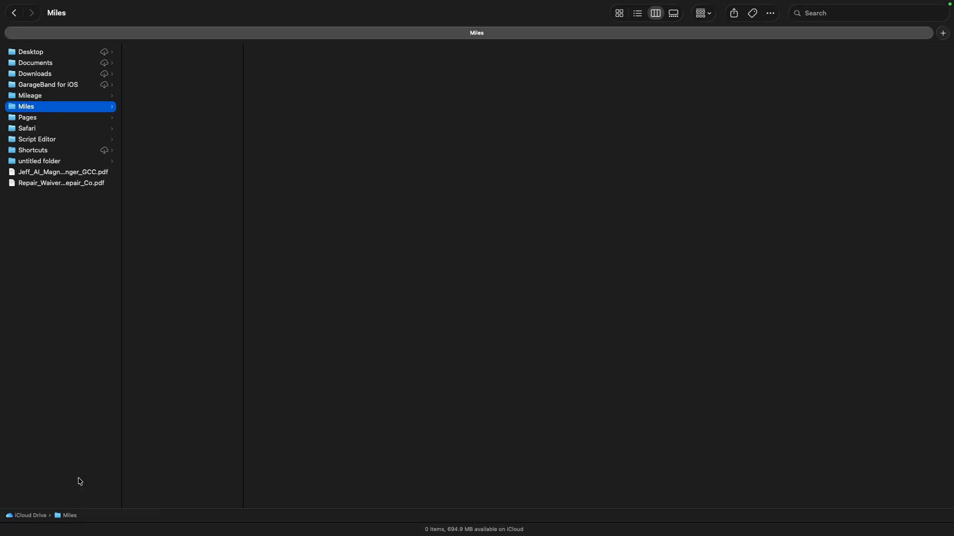
pyautogui.moveTo(5, 4)
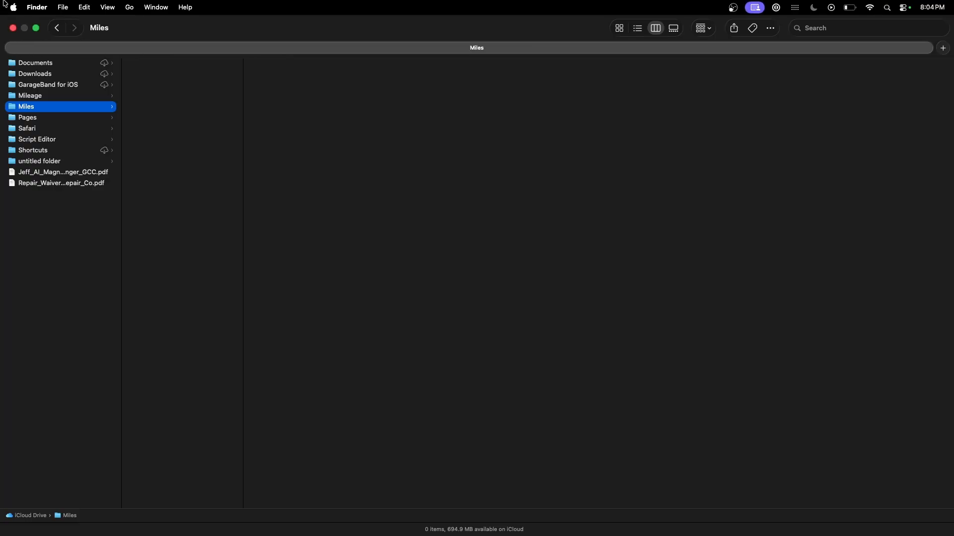
pyautogui.click(13, 29)
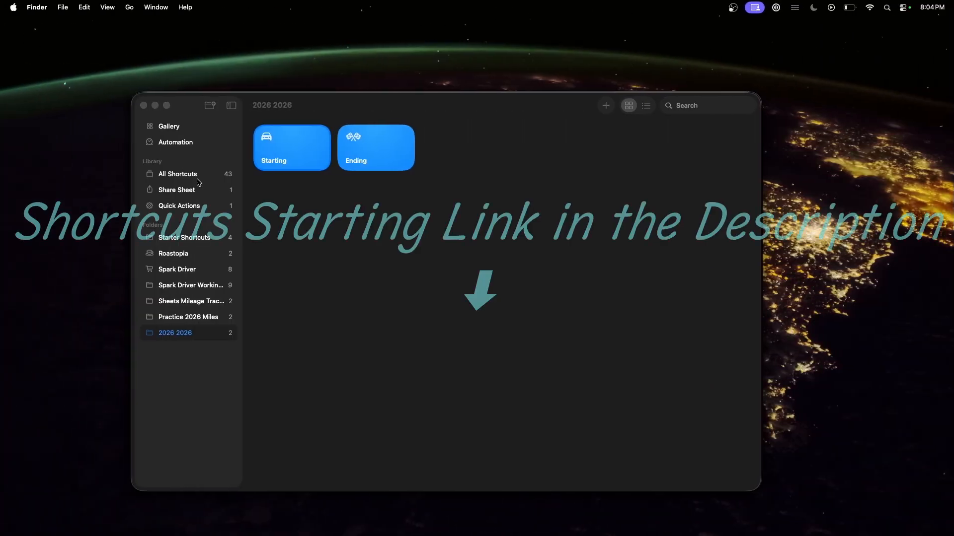
pyautogui.moveTo(289, 148)
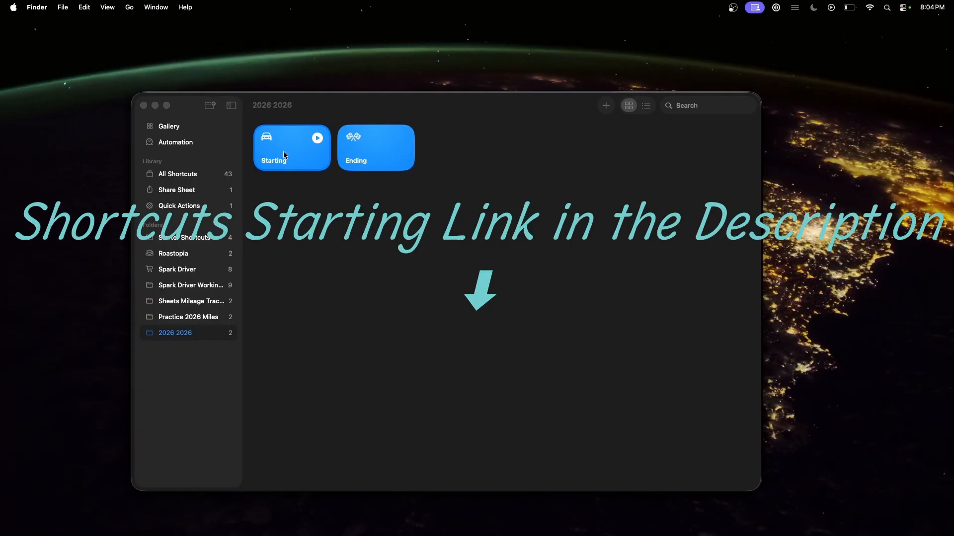
pyautogui.doubleClick(284, 150)
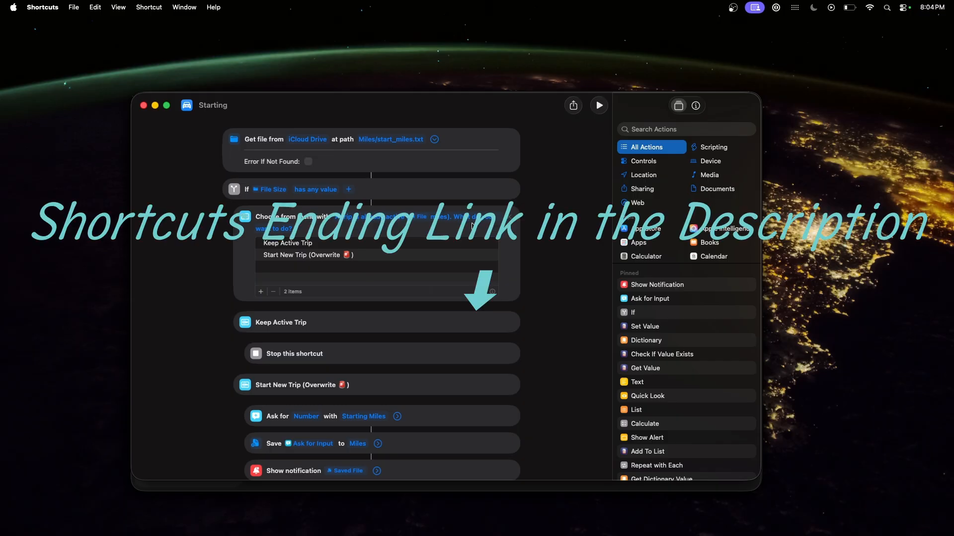
# - Bring up the Ending shortcut and examine its Get File action's additional options and the URL action under Otherwise
pyautogui.hotkey('ctrl', 'Up')
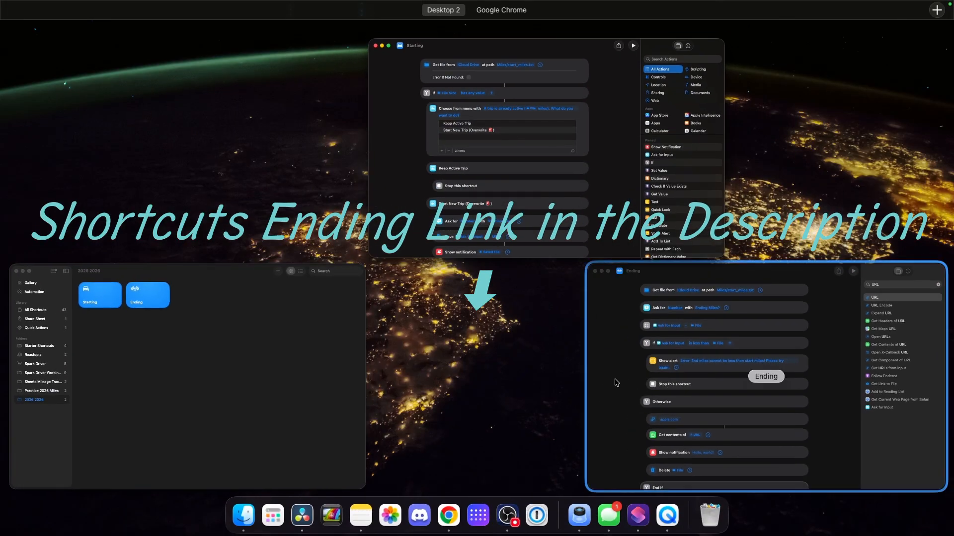
pyautogui.click(616, 382)
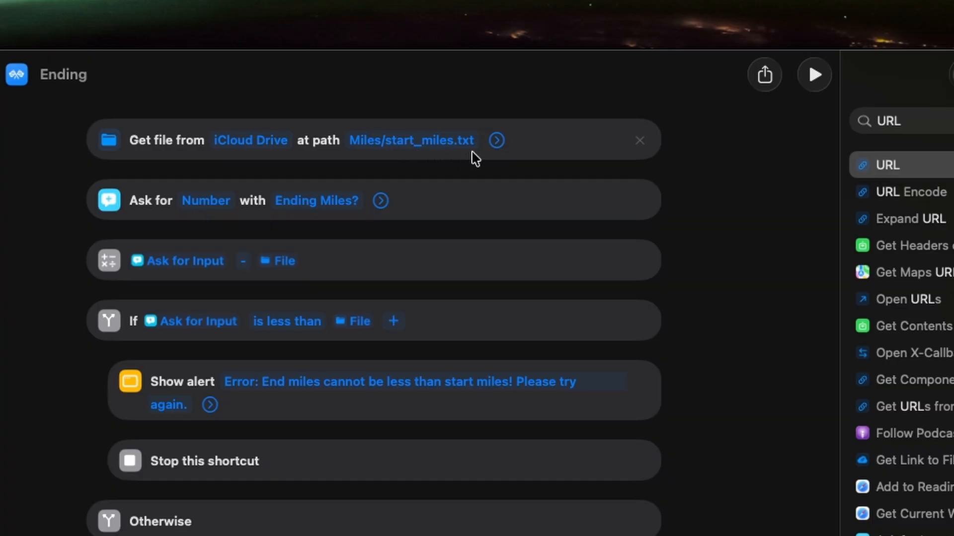
pyautogui.click(498, 150)
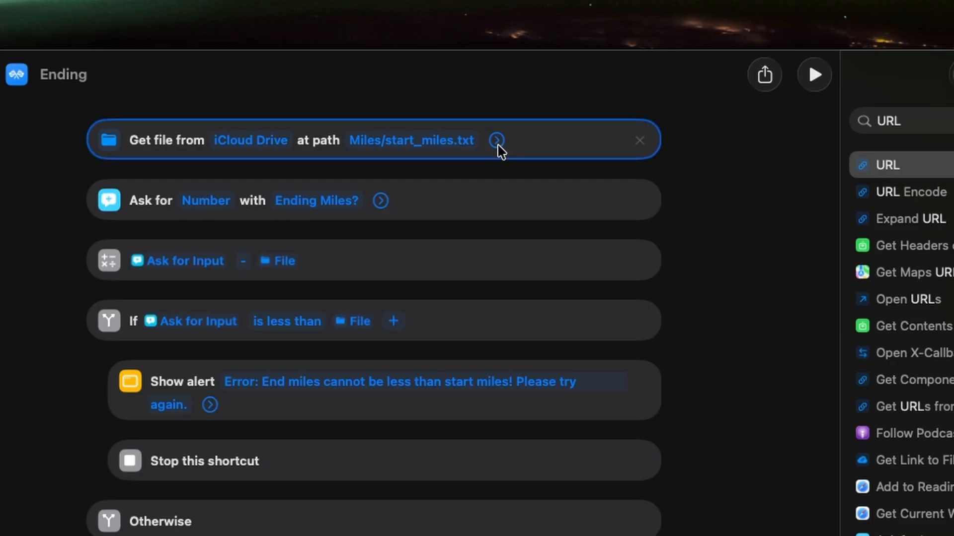
pyautogui.click(497, 144)
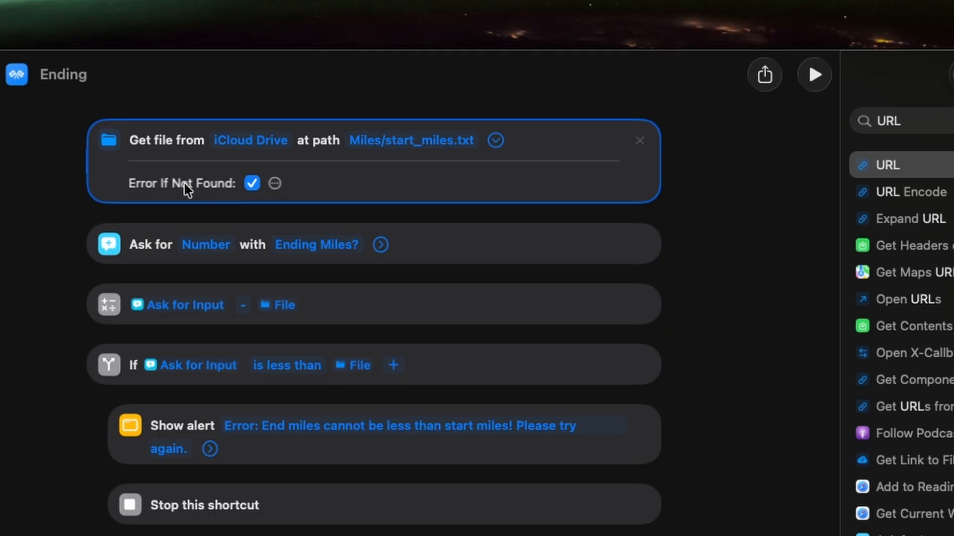
pyautogui.click(496, 142)
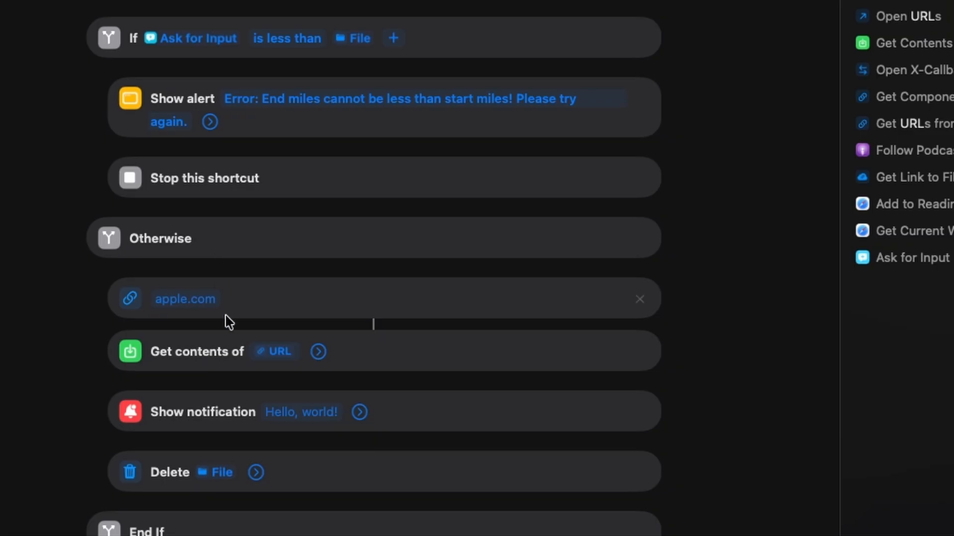
pyautogui.click(271, 304)
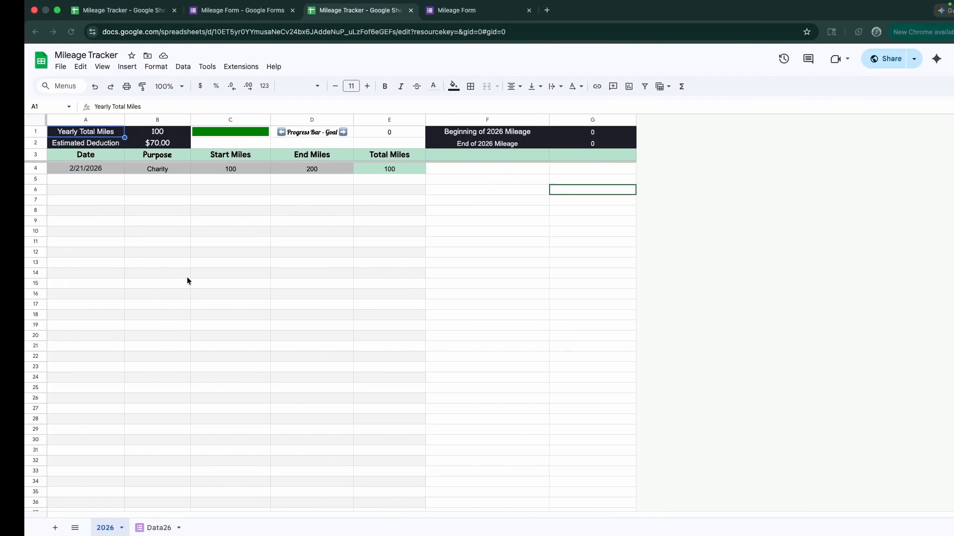
# - Switch to Mileage Form in Google Forms in Chrome and open its pre-fill page
pyautogui.click(199, 15)
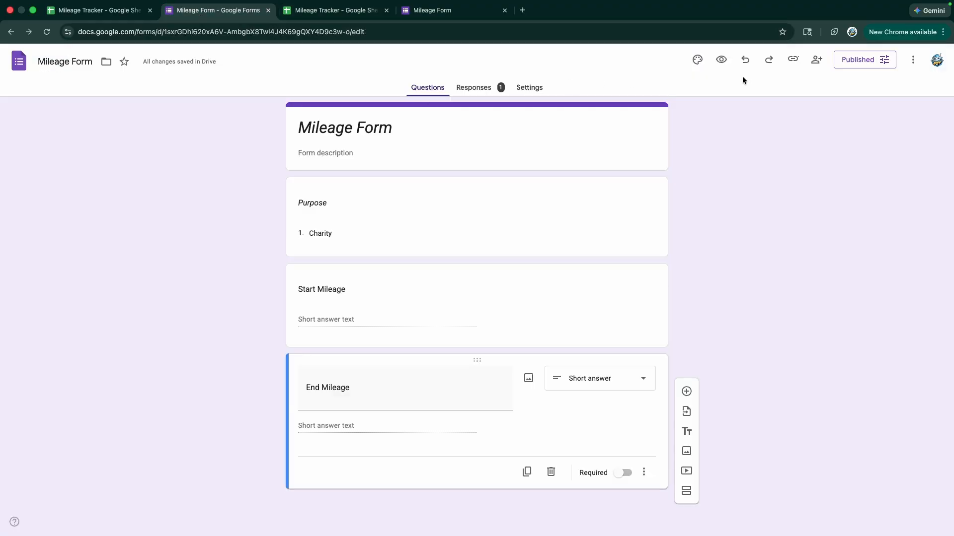
pyautogui.click(913, 60)
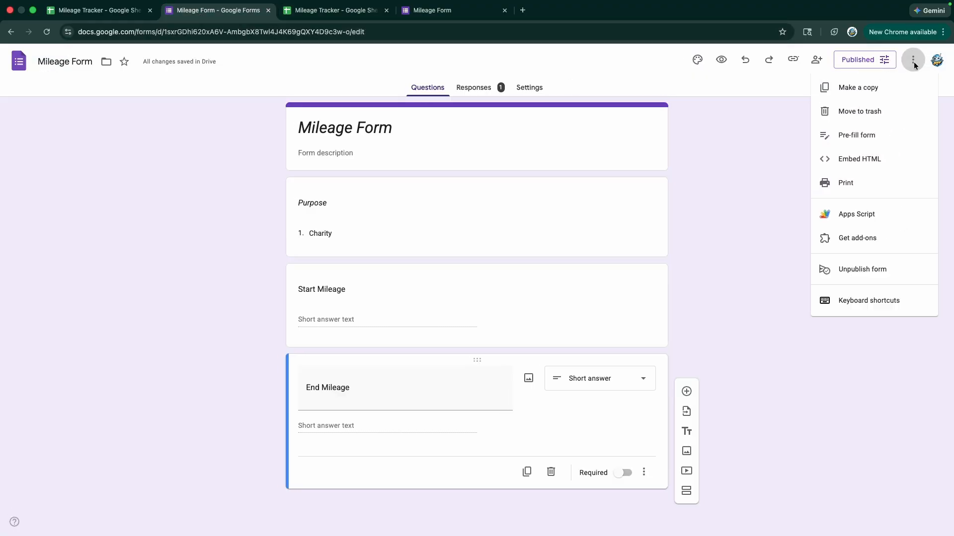
pyautogui.click(871, 136)
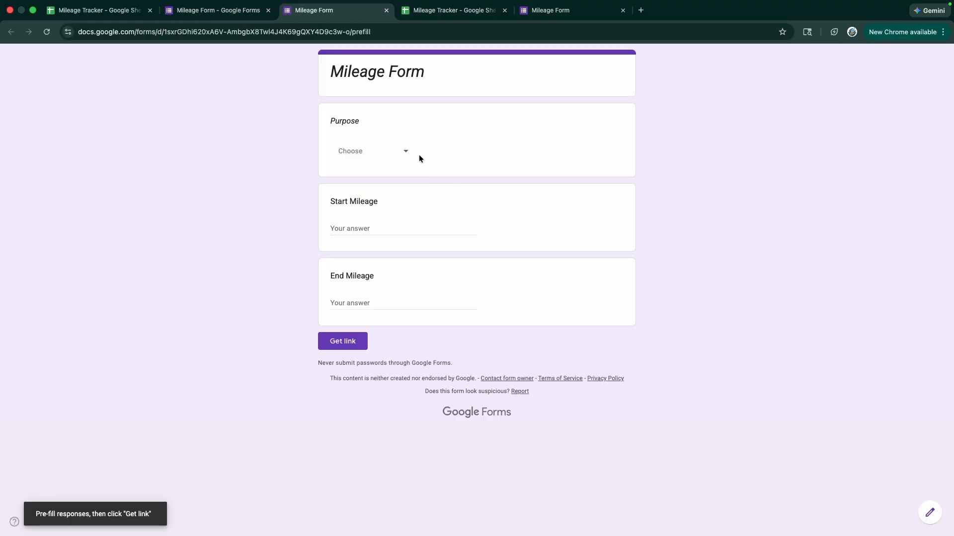
# - Pre-fill Purpose with Charity, Start Mileage with 100 and End Mileage with 200, and copy the resulting pre-filled link
pyautogui.click(406, 152)
pyautogui.click(356, 185)
pyautogui.click(356, 228)
pyautogui.write('100')
pyautogui.click(355, 301)
pyautogui.write('200')
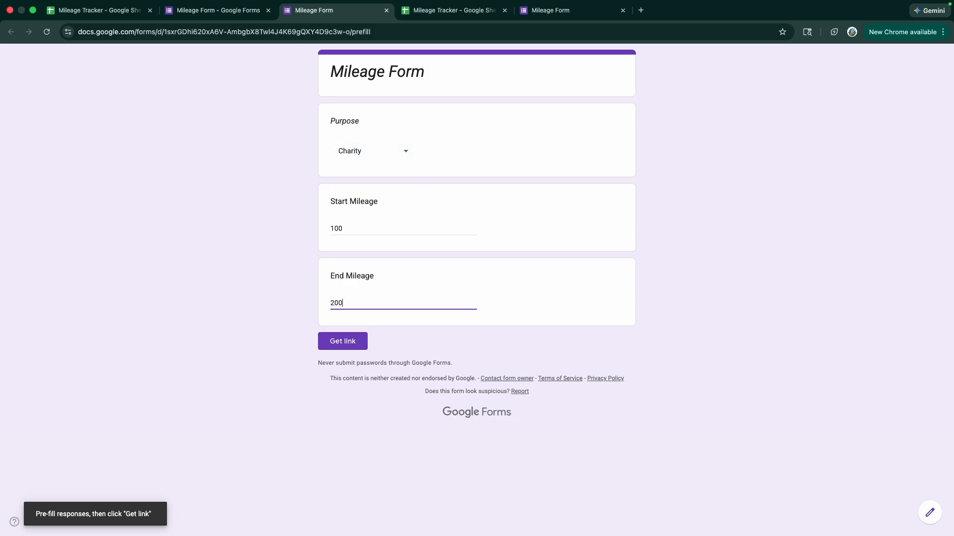
pyautogui.click(347, 343)
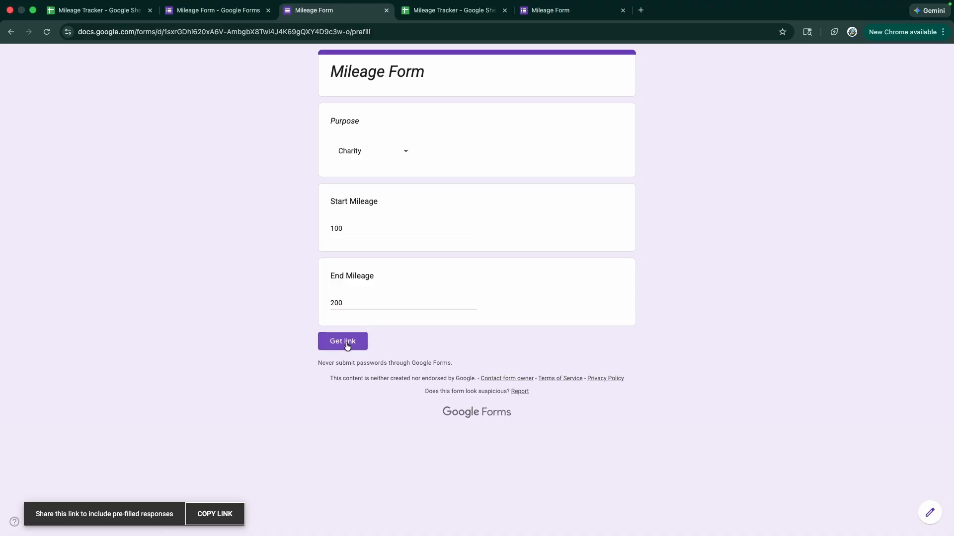
pyautogui.click(209, 516)
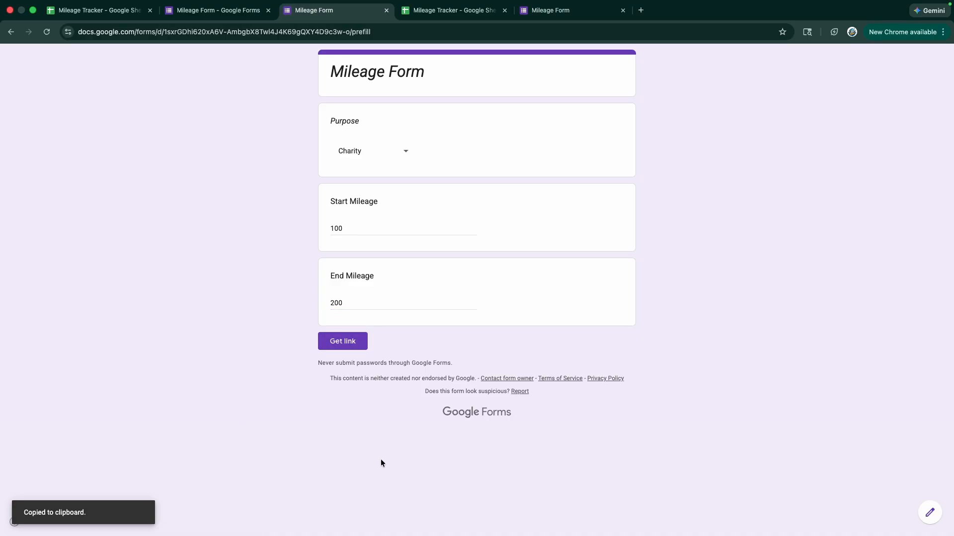
# - Return to the Ending shortcut in Shortcuts and replace the URL action's placeholder address with the copied pre-filled form link
pyautogui.hotkey('ctrl', 'Left')
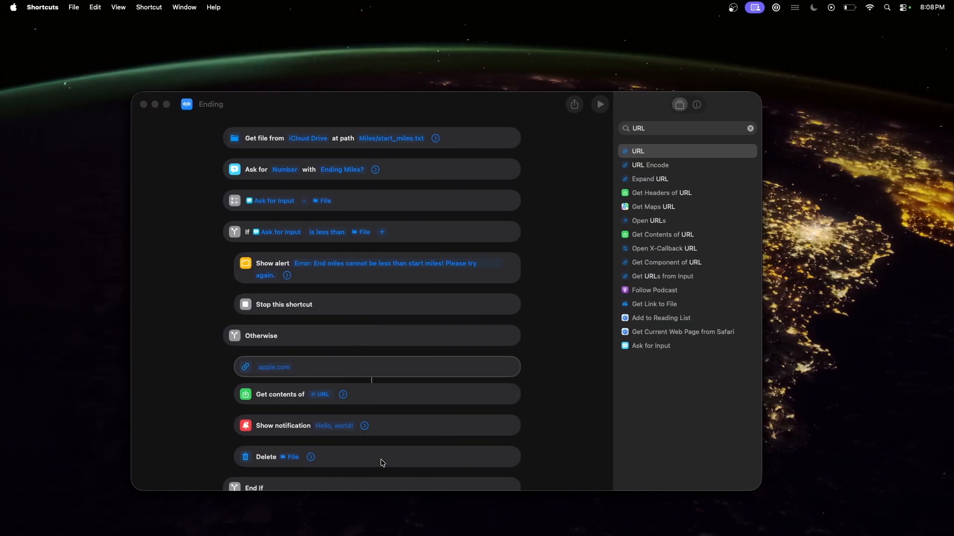
pyautogui.click(292, 365)
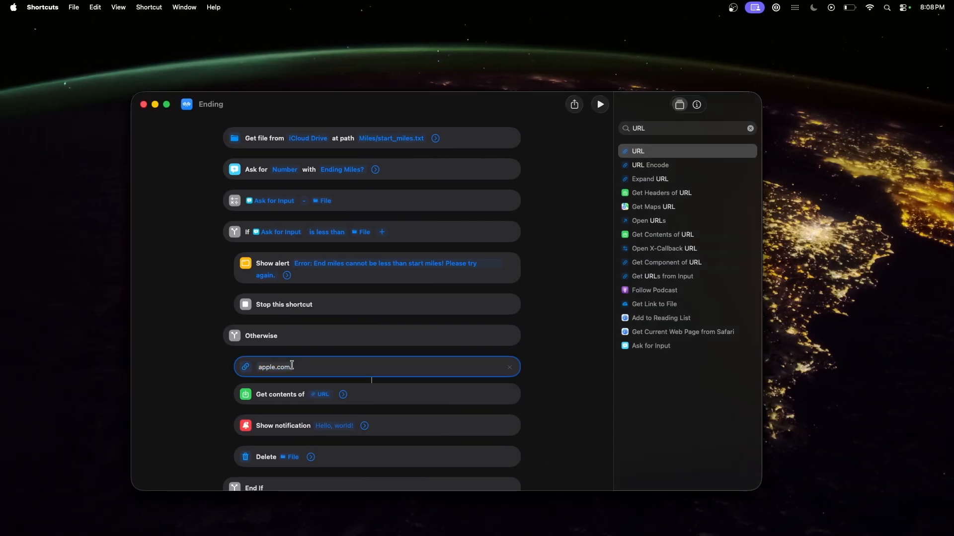
pyautogui.press('super+a')
pyautogui.press('super+v')
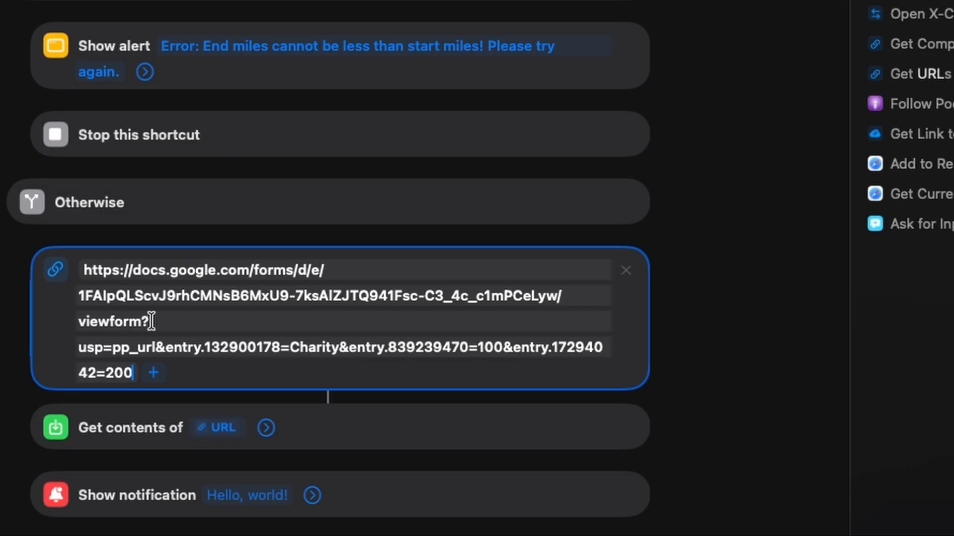
# - Change the viewform part of the pasted form URL to formResponse
pyautogui.click(113, 322)
pyautogui.press('BackSpace')
pyautogui.press('BackSpace')
pyautogui.press('BackSpace')
pyautogui.press('BackSpace')
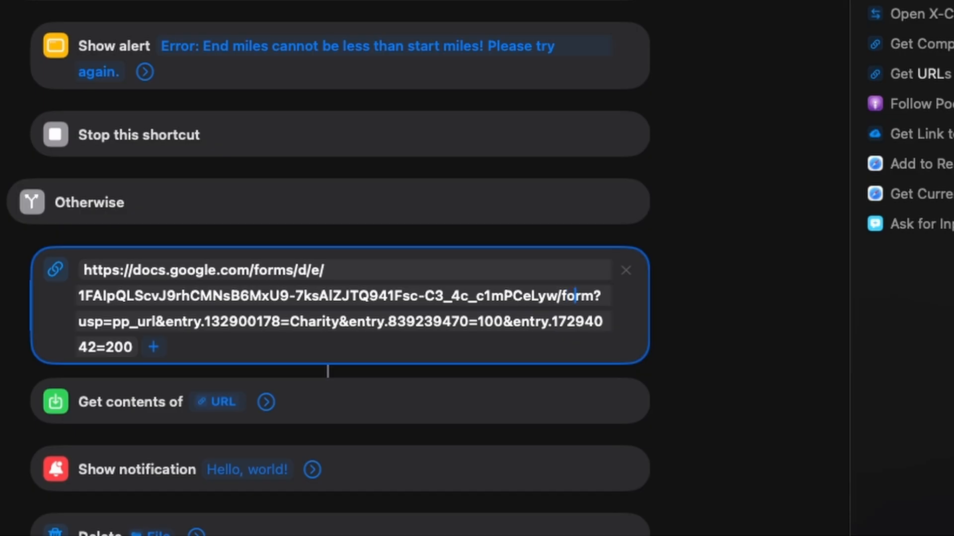
pyautogui.press('Right')
pyautogui.press('Right')
pyautogui.write('Respo')
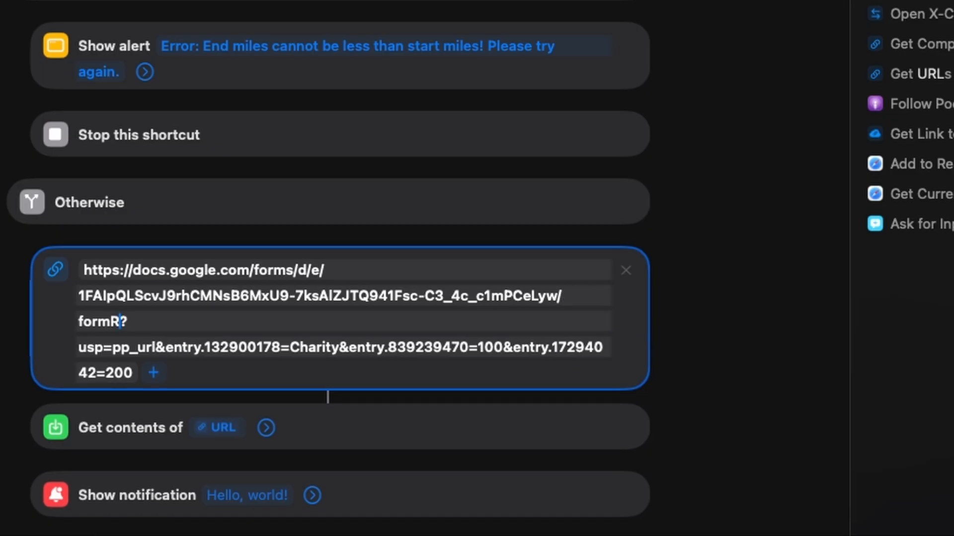
pyautogui.write('nse')
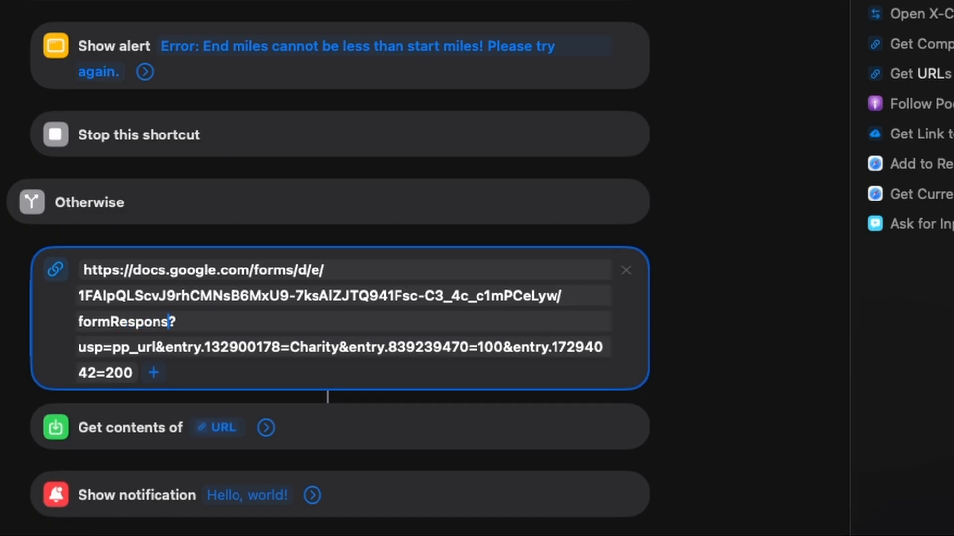
# - Append &submit=Submit to the end of the form URL
pyautogui.click(136, 375)
pyautogui.write('&submit')
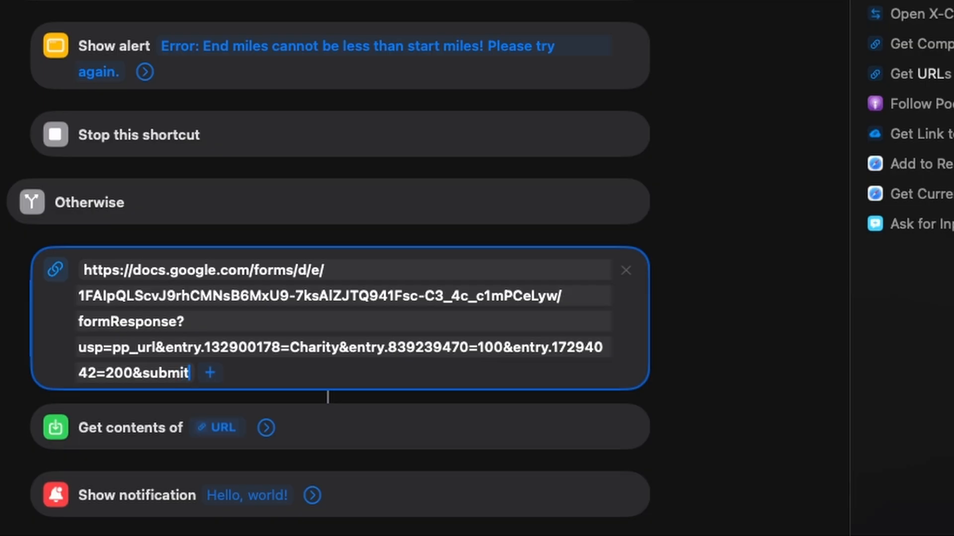
pyautogui.write('=Submit')
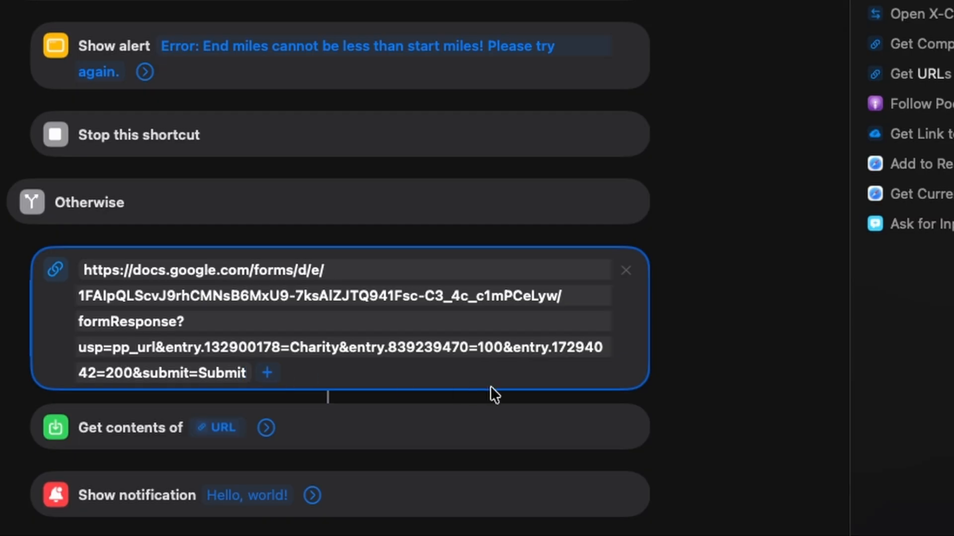
# - Replace the start mileage value 100 in the form URL with the File variable
pyautogui.click(502, 349)
pyautogui.press('BackSpace')
pyautogui.press('BackSpace')
pyautogui.press('BackSpace')
pyautogui.rightClick(478, 347)
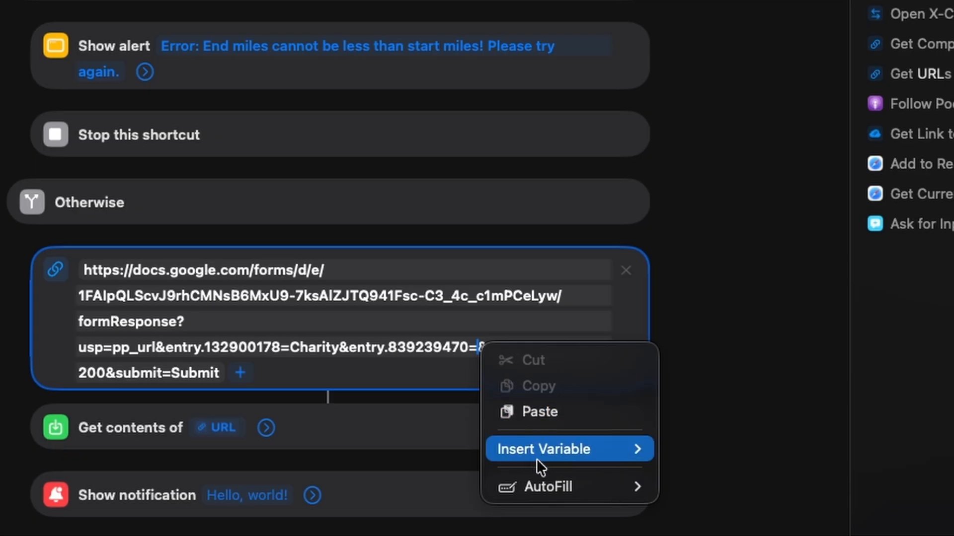
pyautogui.moveTo(539, 452)
pyautogui.click(710, 483)
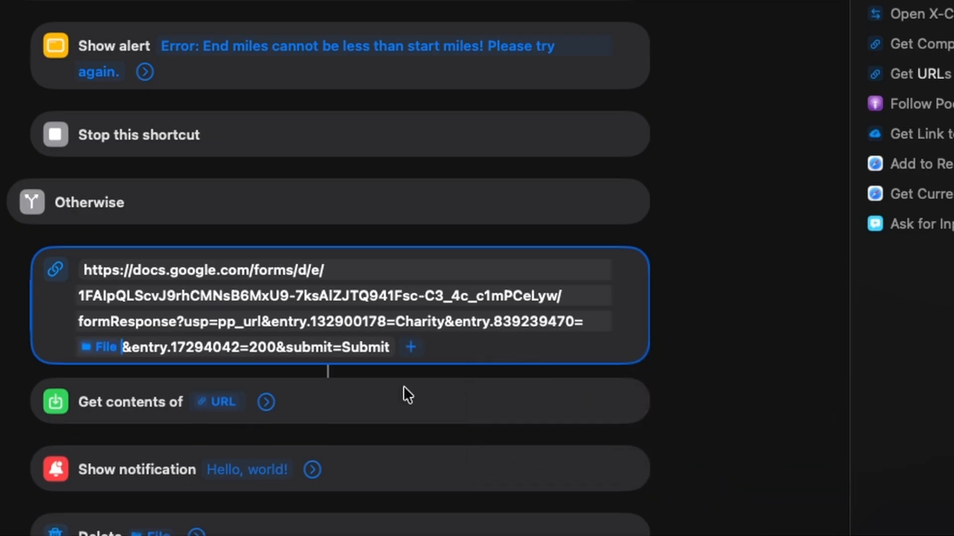
pyautogui.click(102, 347)
pyautogui.click(481, 355)
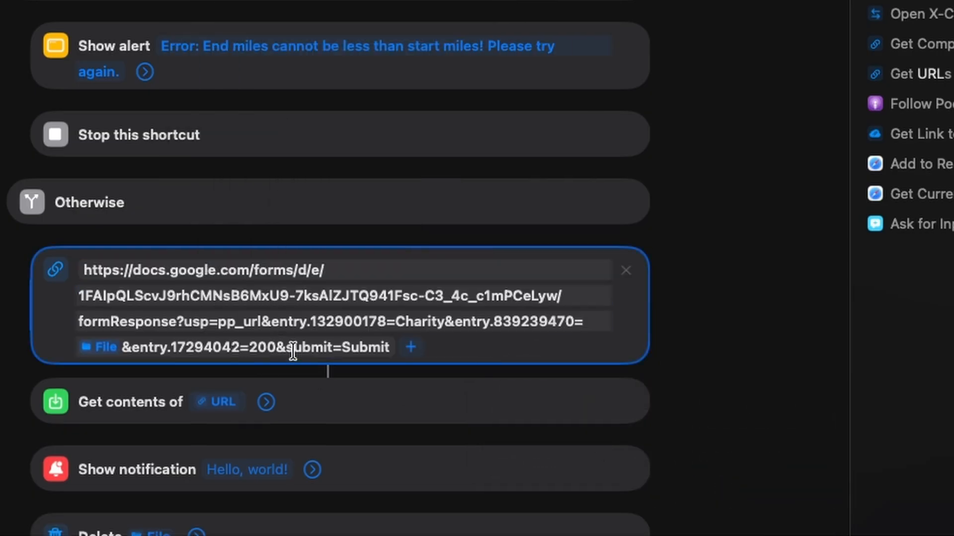
# - Replace the end mileage value 200 in the form URL with the Ask for Input variable
pyautogui.rightClick(248, 346)
pyautogui.moveTo(305, 449)
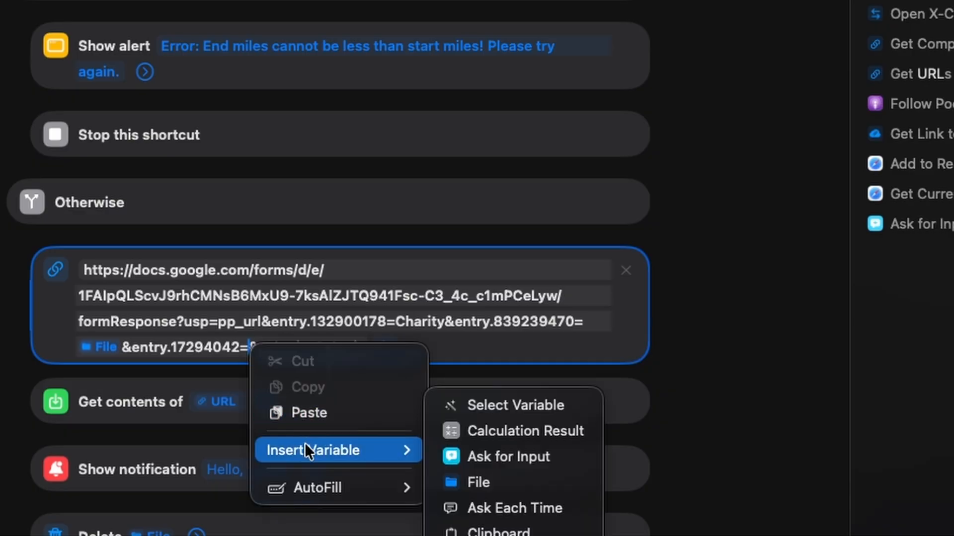
pyautogui.click(505, 457)
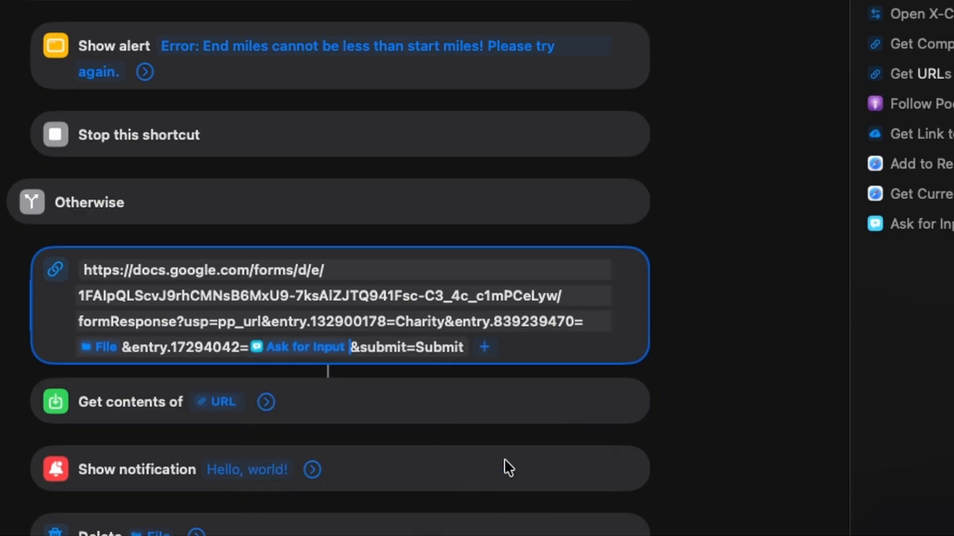
pyautogui.moveTo(396, 321); pyautogui.dragTo(444, 321)
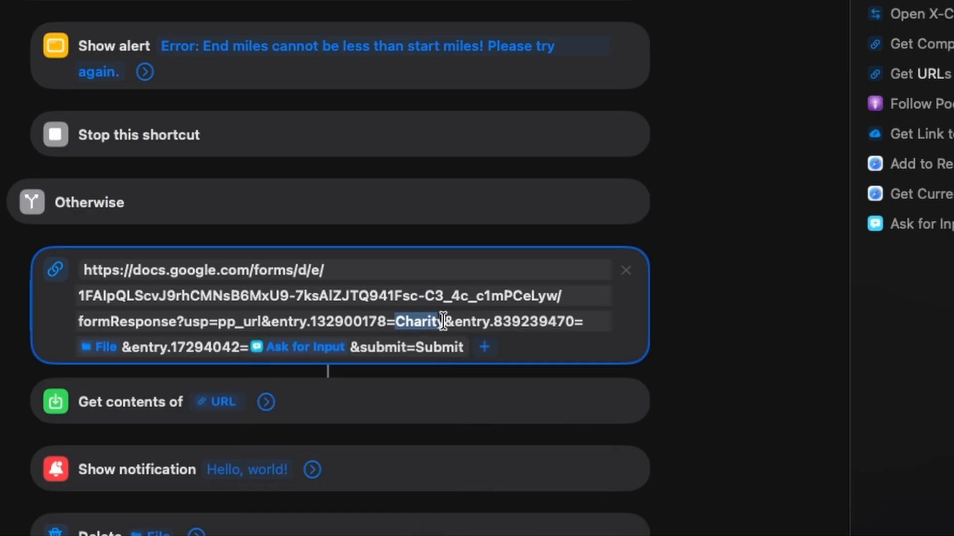
pyautogui.click(517, 336)
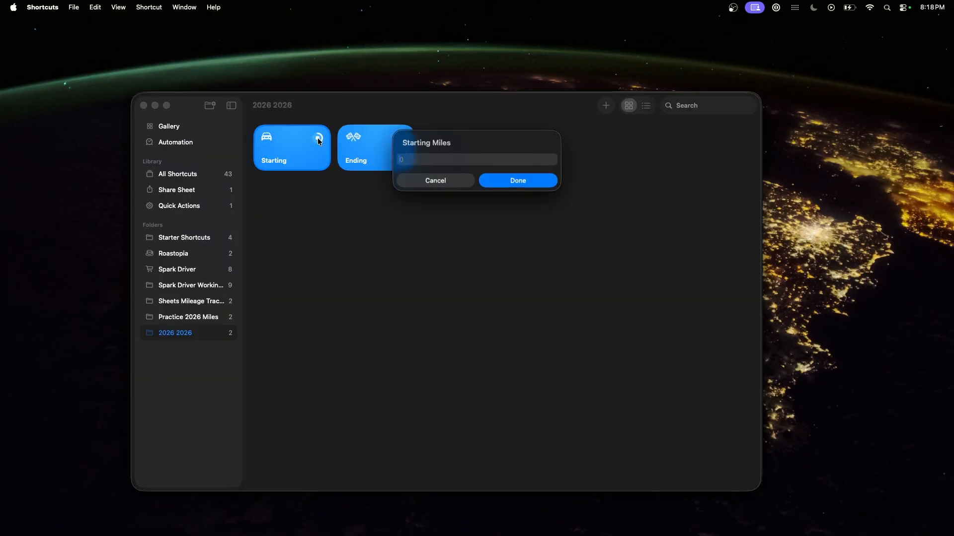
# - Submit a test trip by entering 200 starting miles in the Starting shortcut and 301 ending miles in the Ending shortcut
pyautogui.write('300')
pyautogui.click(508, 182)
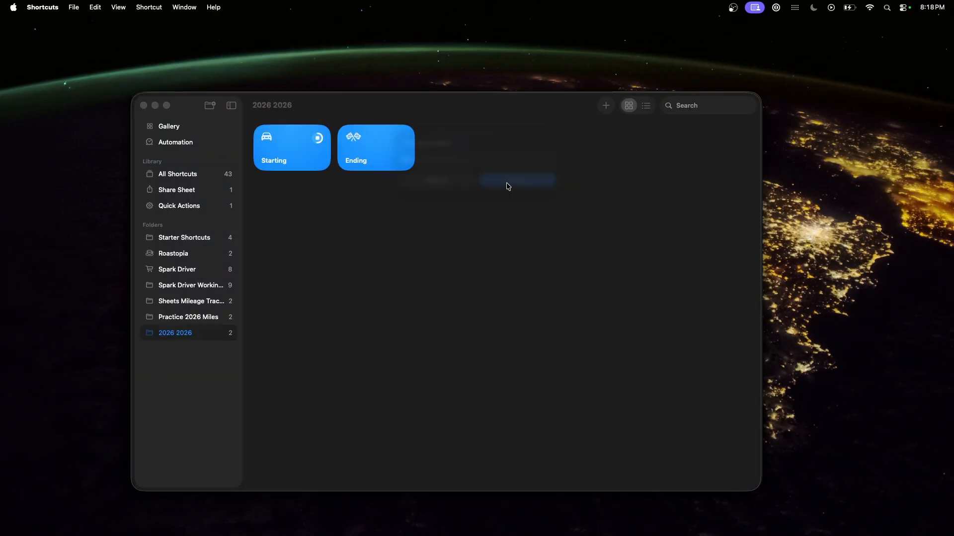
pyautogui.write('301')
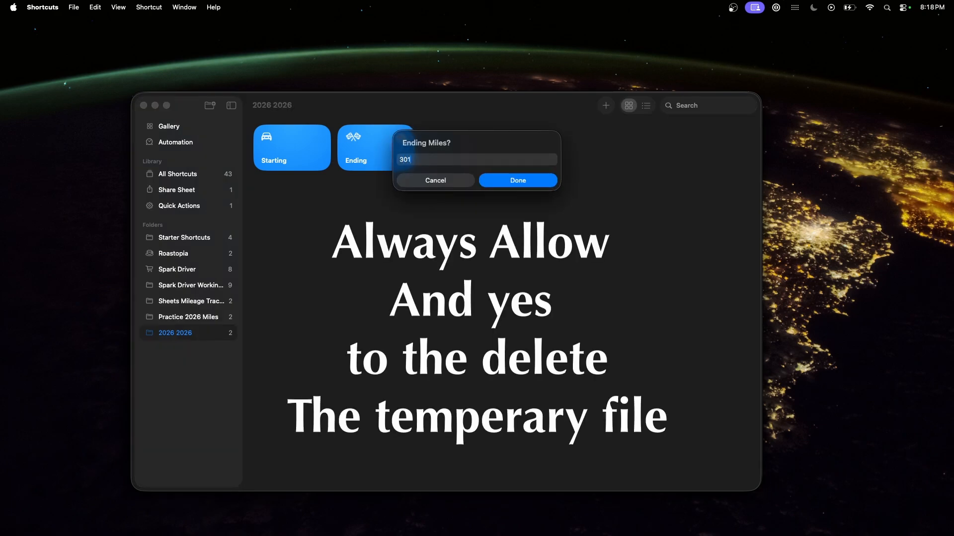
pyautogui.click(505, 183)
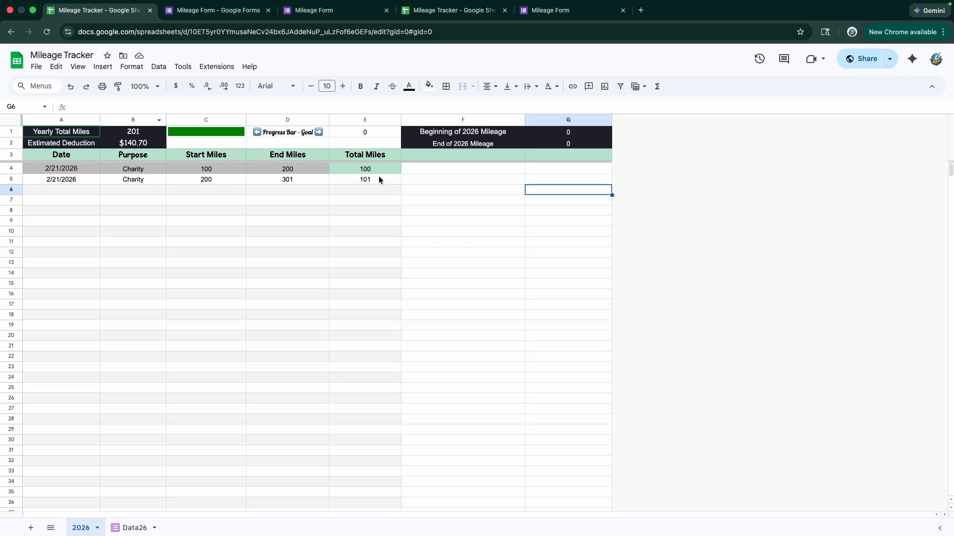
# - Delete the test trip's response in row 3 of the Data26 sheet in the Mileage Tracker spreadsheet
pyautogui.click(133, 528)
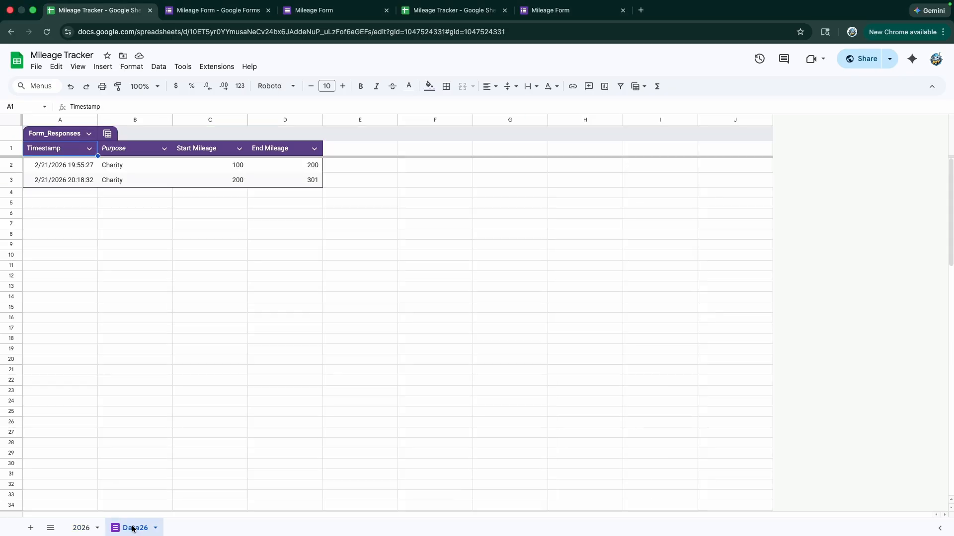
pyautogui.rightClick(11, 177)
pyautogui.click(51, 294)
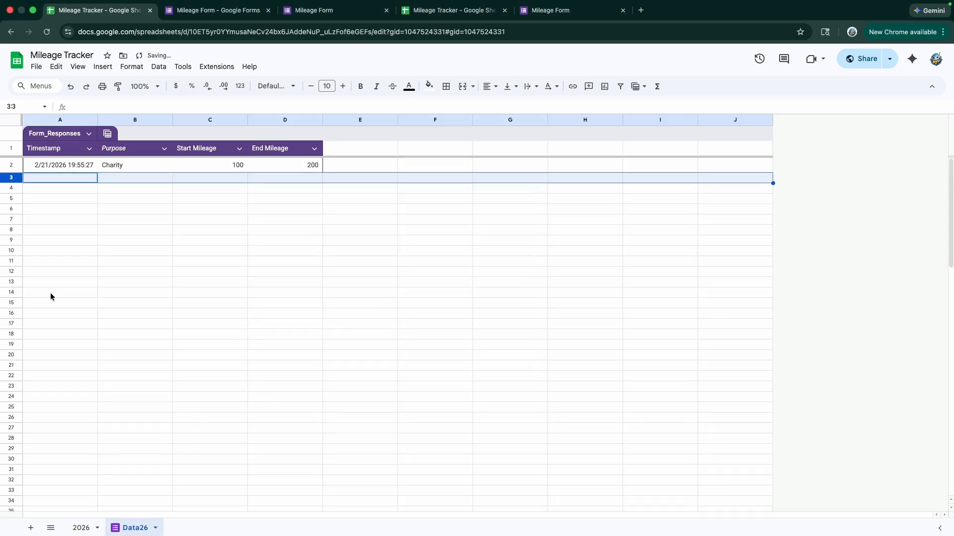
# - Set the End Mileage of the remaining Charity response in Data26 to 211 and check the trip on the 2026 sheet
pyautogui.doubleClick(312, 167)
pyautogui.press('BackSpace')
pyautogui.press('BackSpace')
pyautogui.press('BackSpace')
pyautogui.write('211')
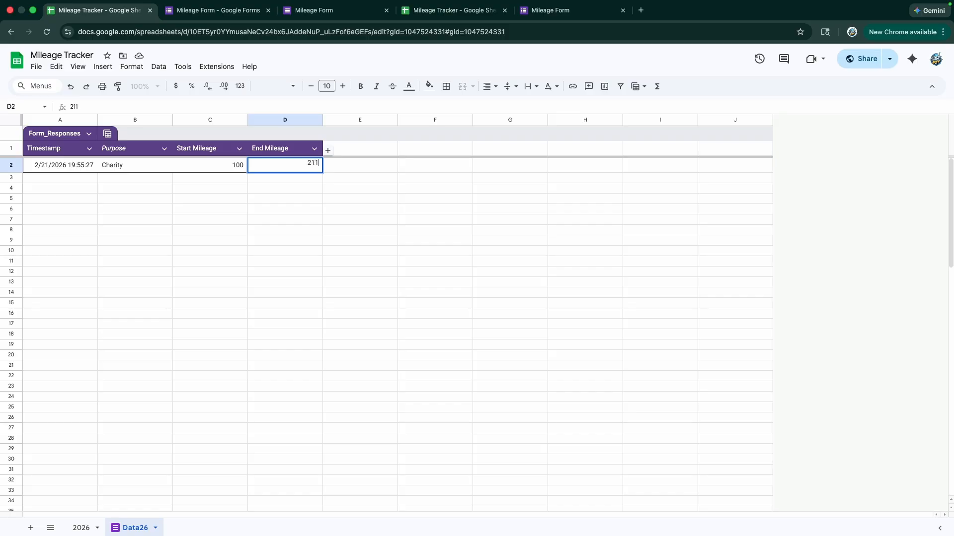
pyautogui.click(186, 438)
pyautogui.click(80, 528)
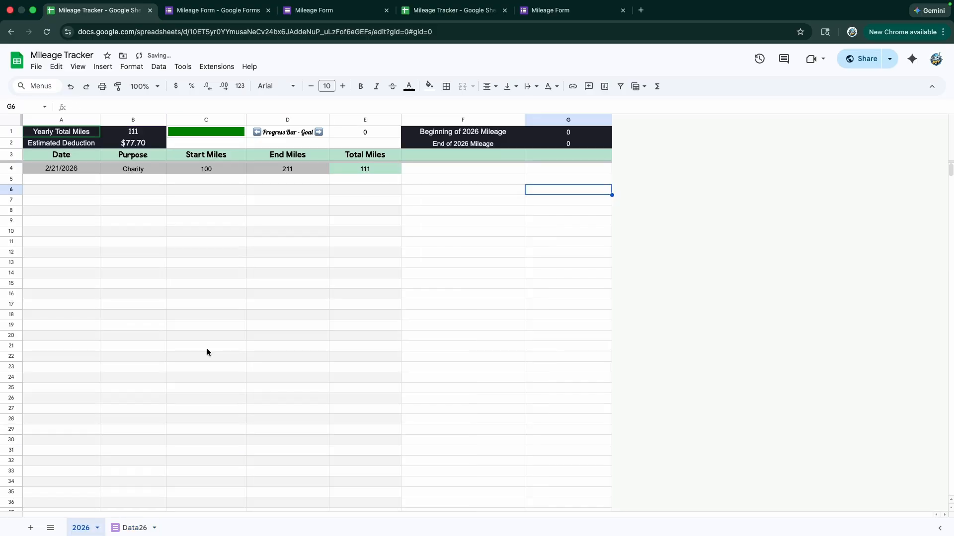
# - Hide the Data26 sheet and restore it from the hidden sheets
pyautogui.rightClick(139, 527)
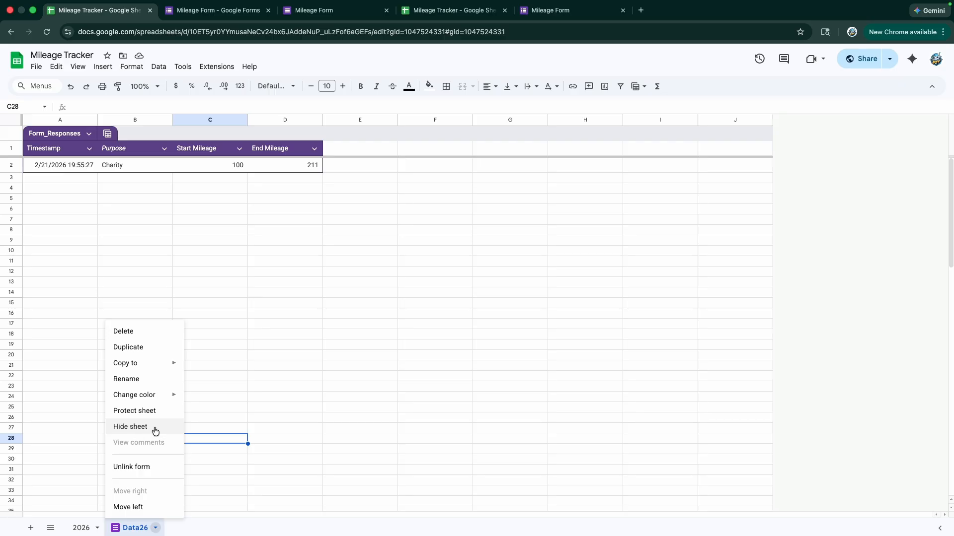
pyautogui.click(133, 426)
pyautogui.click(78, 66)
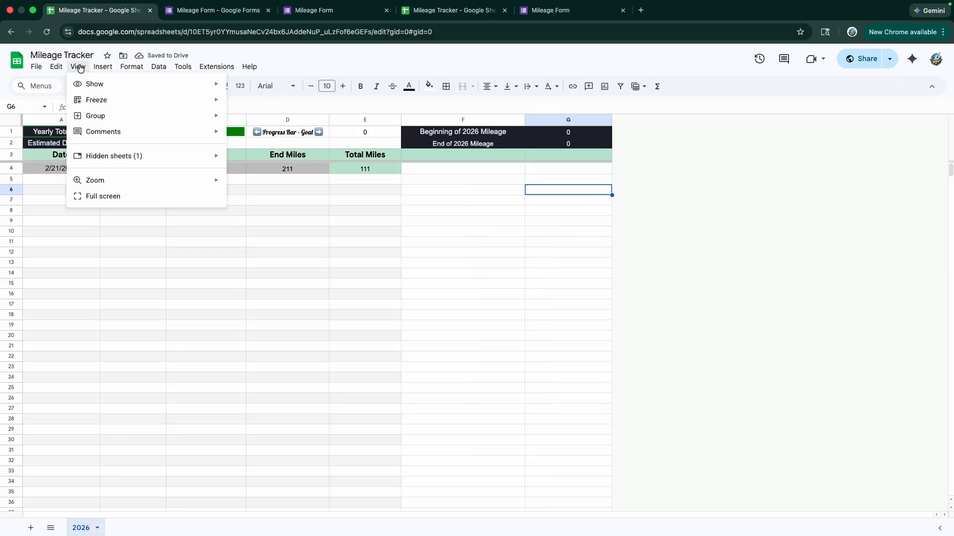
pyautogui.moveTo(149, 160)
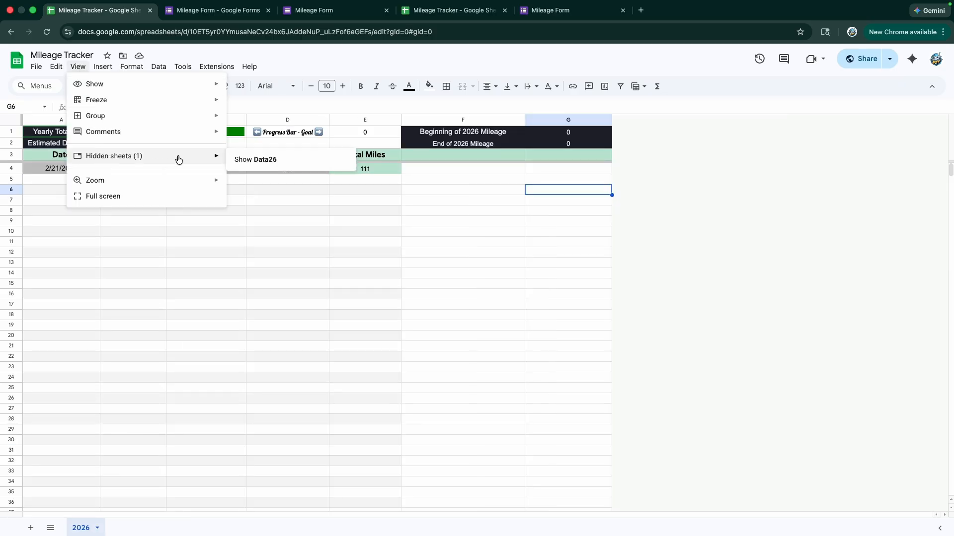
pyautogui.click(252, 161)
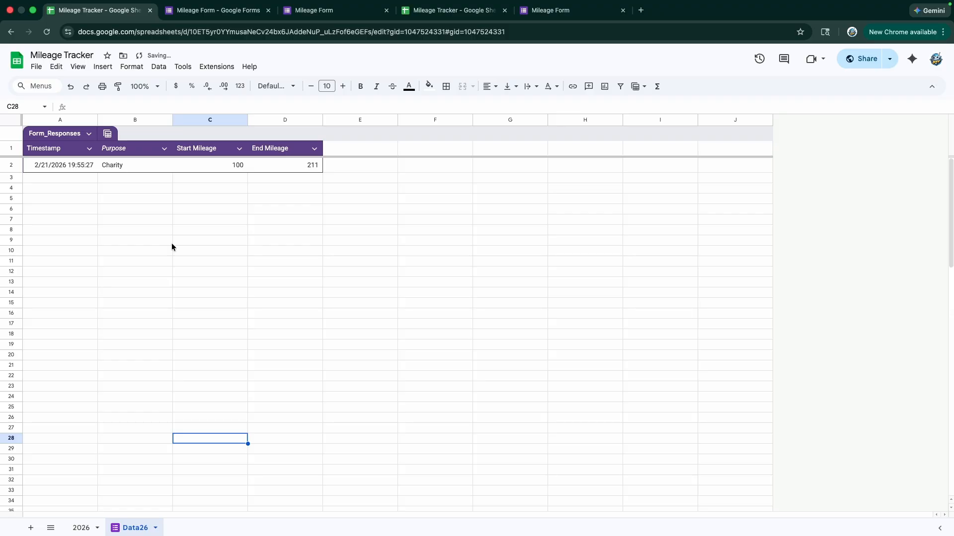